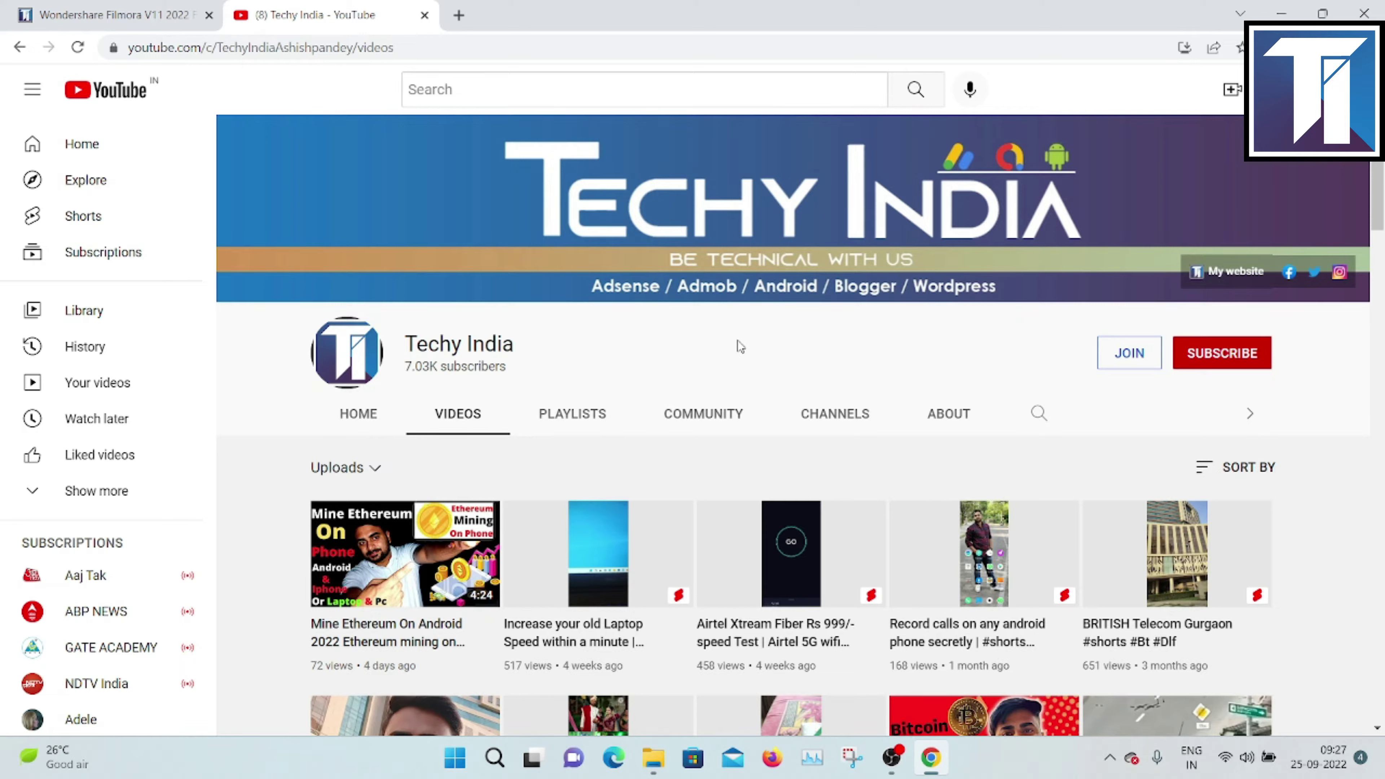
# Step: Subscribe to the Techy India channel and set its notifications to all
pyautogui.click(1221, 355)
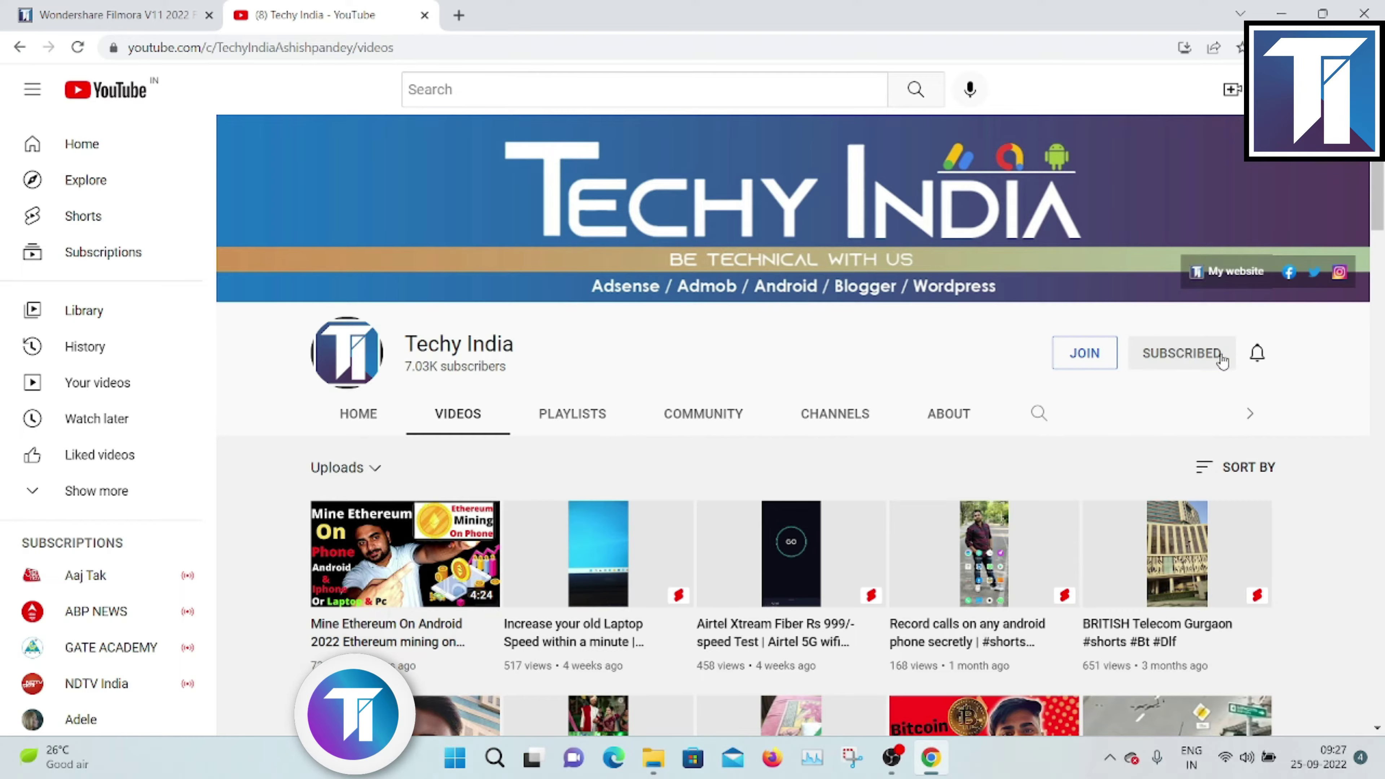
pyautogui.click(1257, 354)
pyautogui.click(1210, 397)
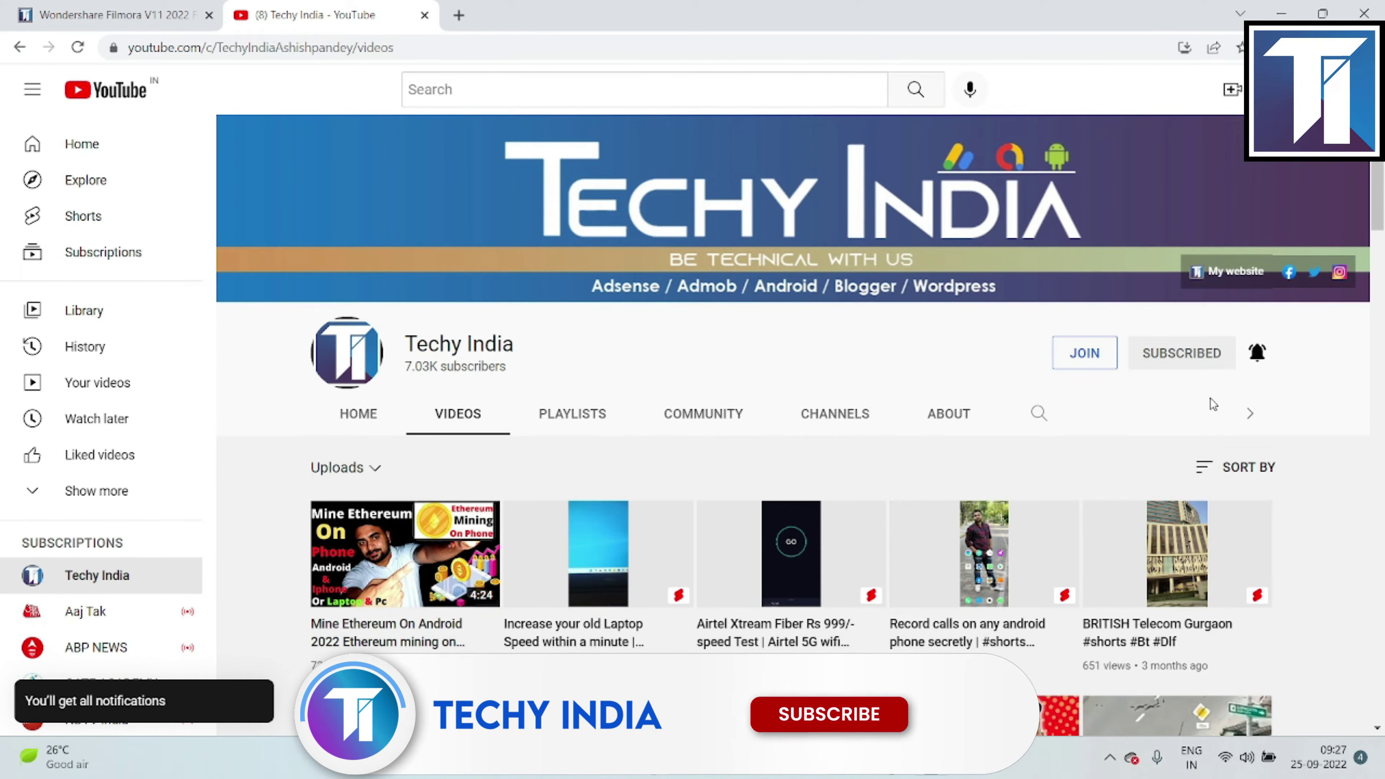
pyautogui.scroll(-3, 872, 328)
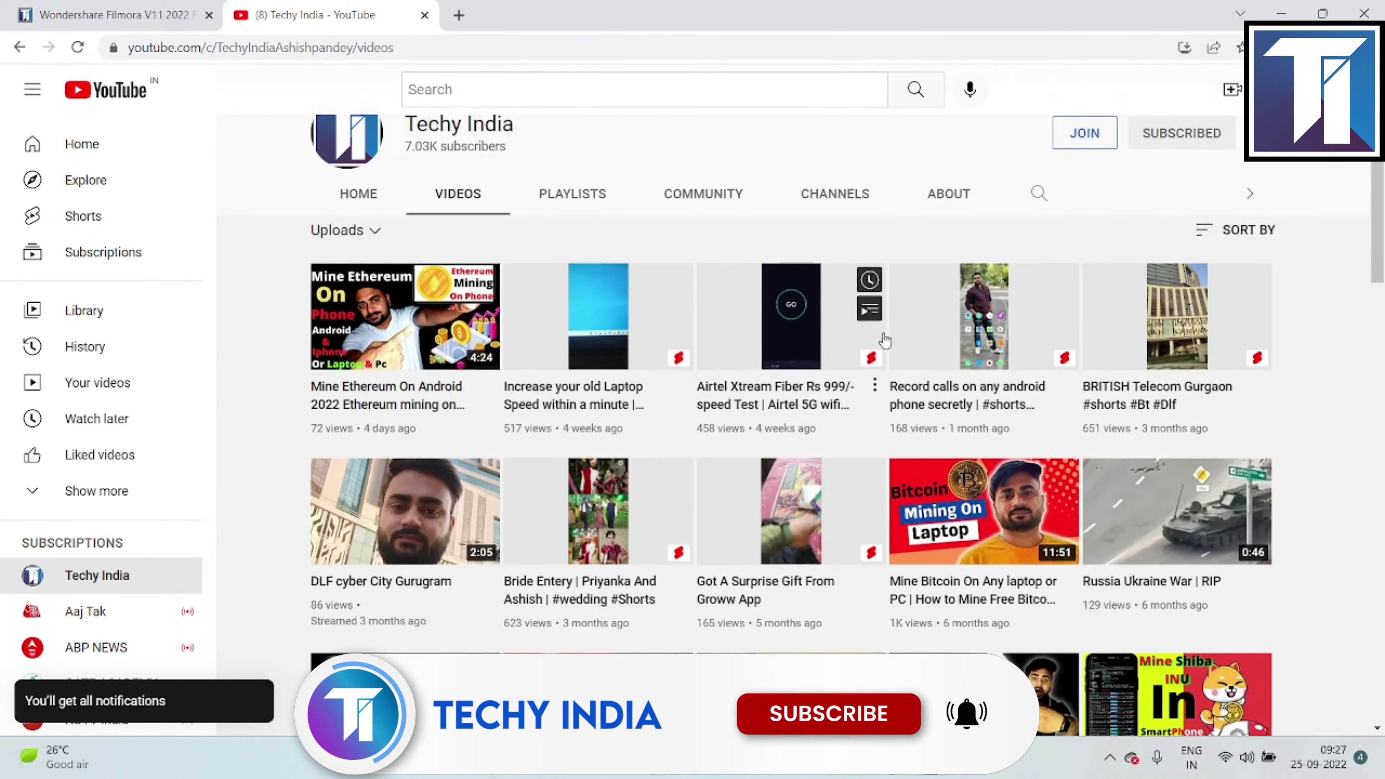
pyautogui.scroll(3, 655, 219)
# Step: Search Google for techyindia in a new browser tab
pyautogui.click(459, 16)
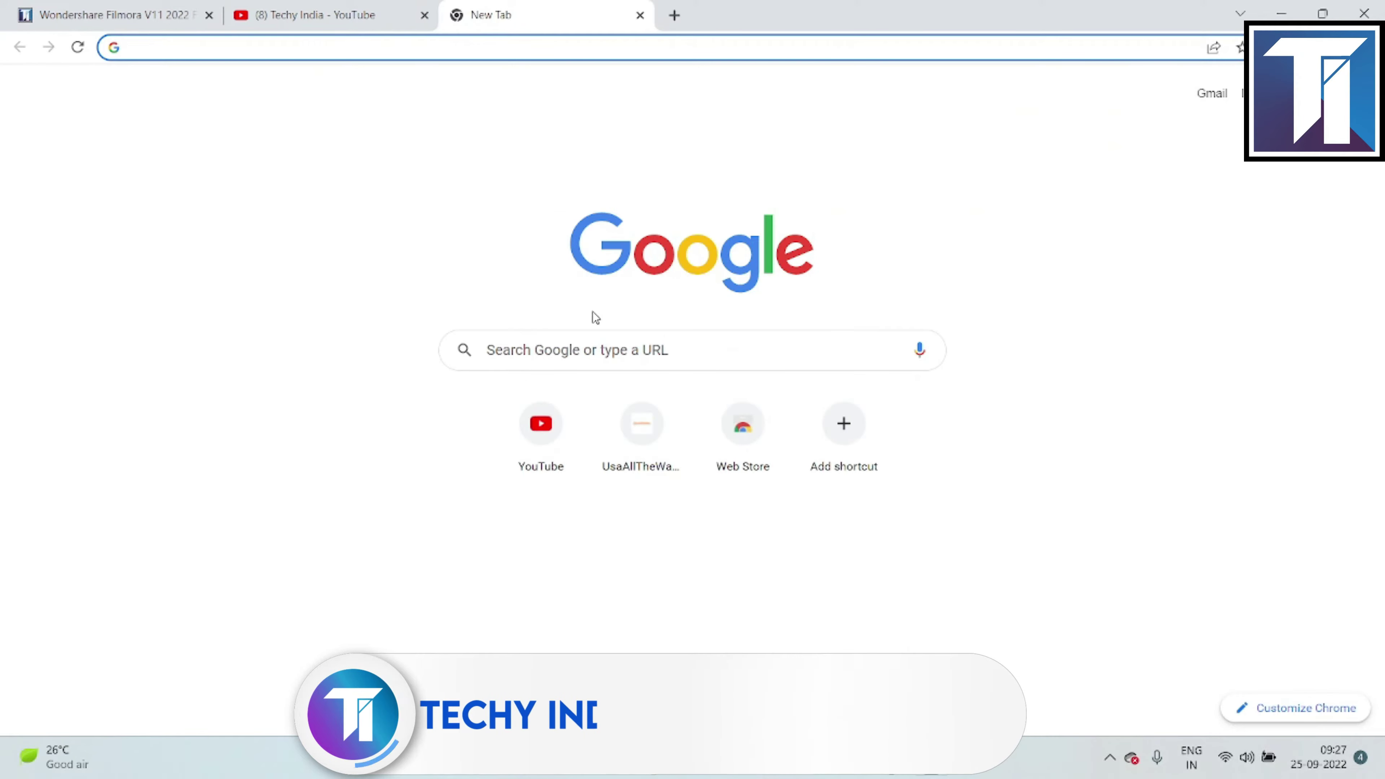
pyautogui.click(587, 352)
pyautogui.write('techyi')
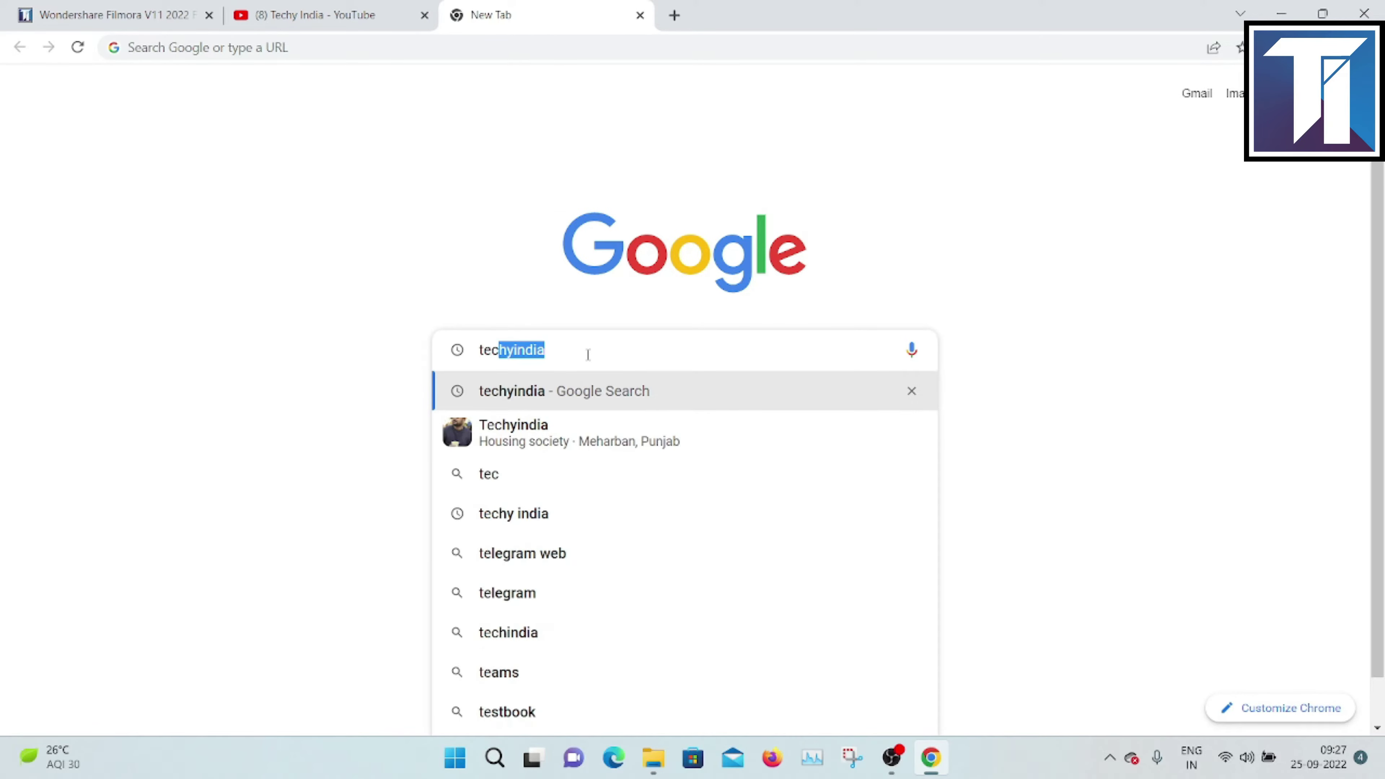
pyautogui.write('ndia')
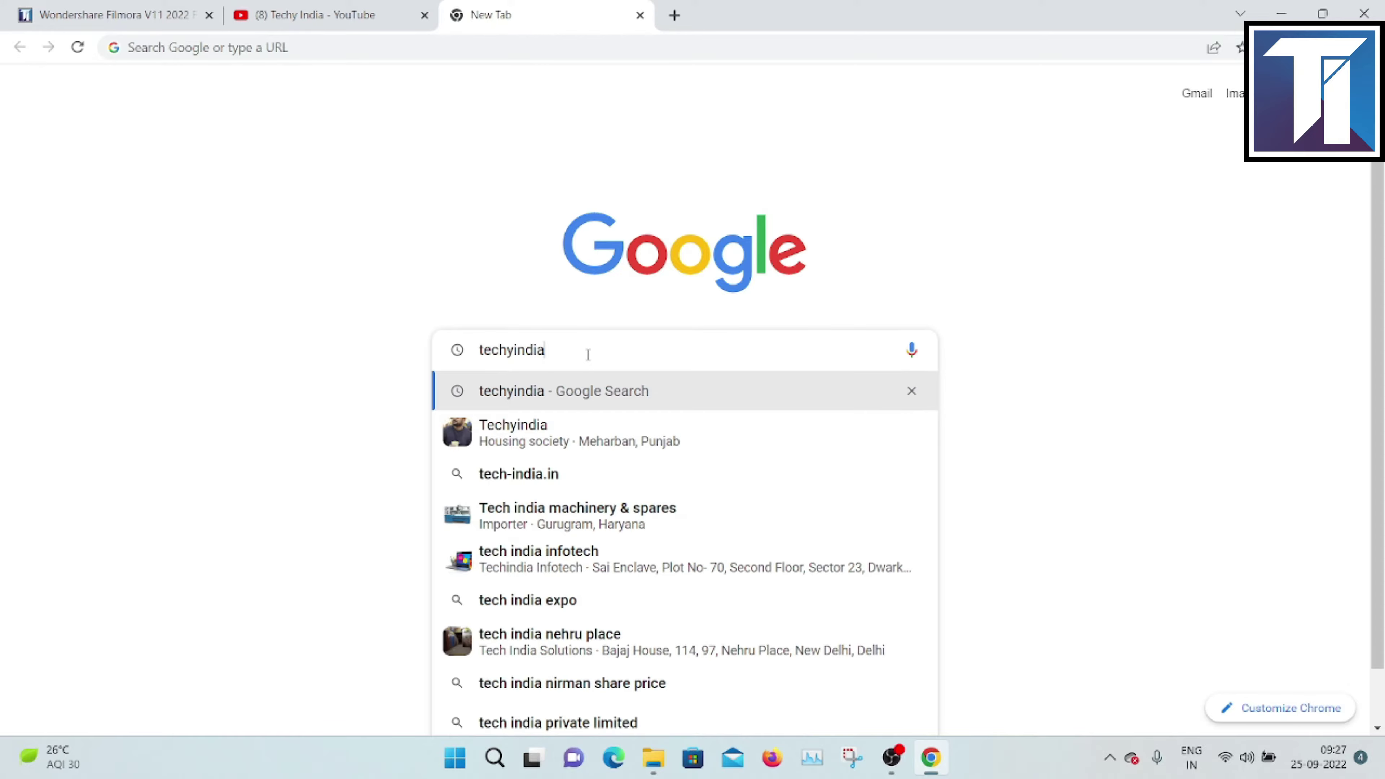
pyautogui.press('Return')
pyautogui.scroll(-2, 528, 355)
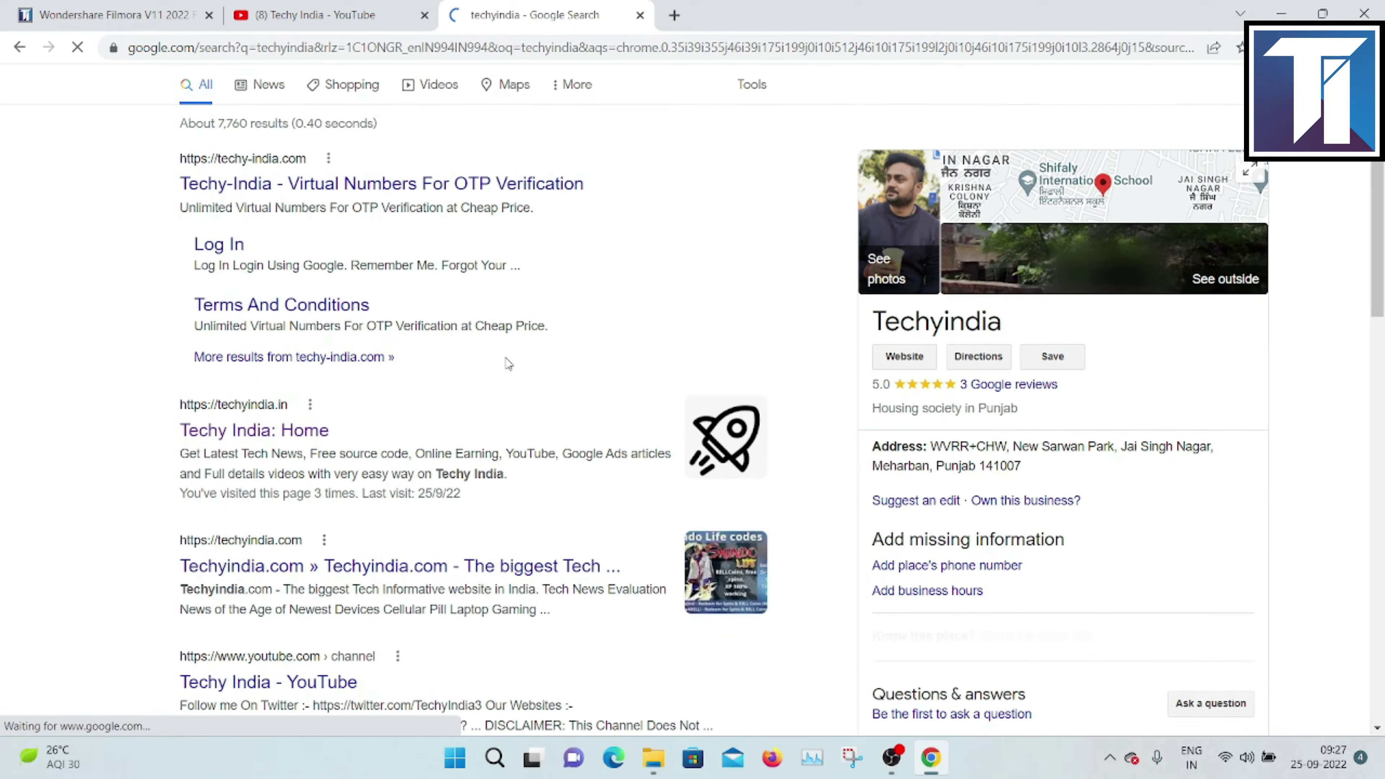
# Step: Open the techyindia.in website from the results and go to its Wondershare Filmora v11 2022 Free Download article
pyautogui.click(282, 425)
pyautogui.scroll(-5, 786, 290)
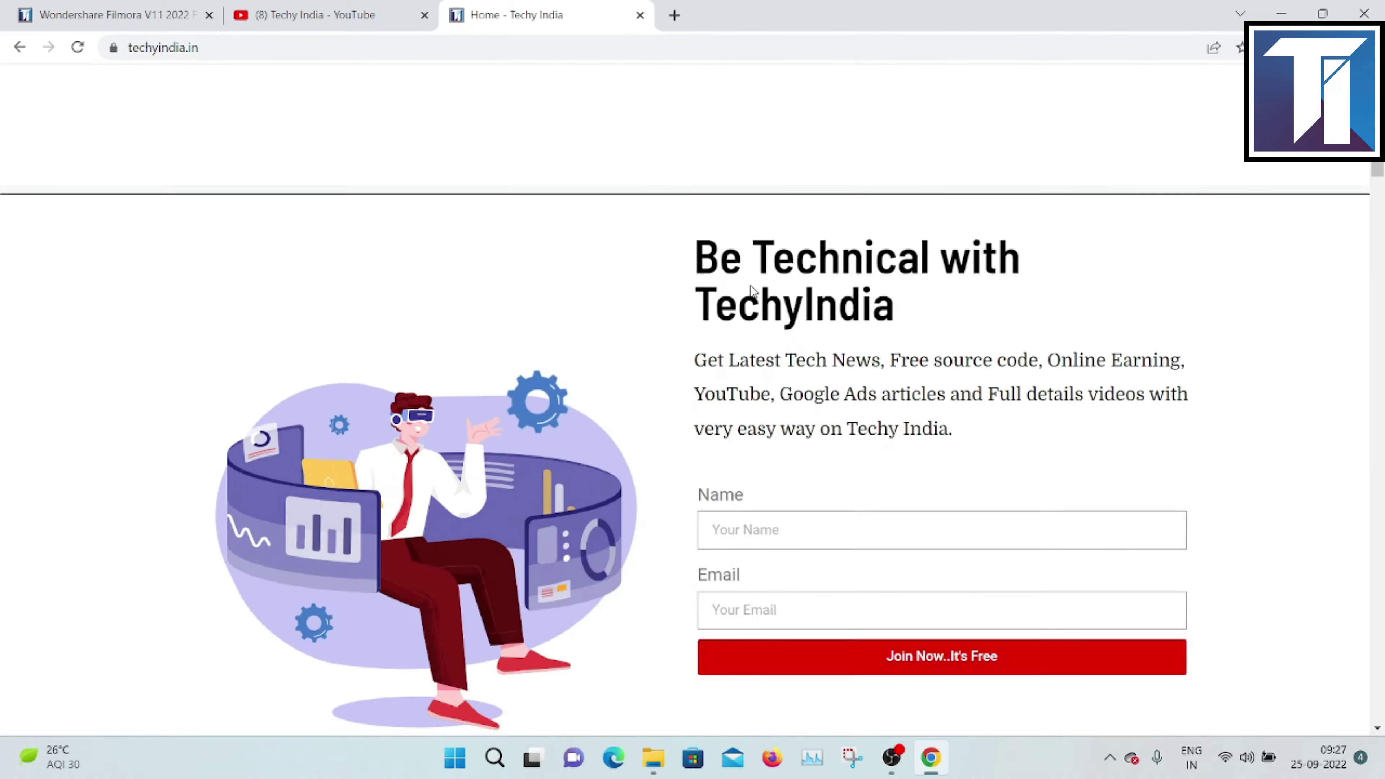
pyautogui.scroll(-20, 751, 290)
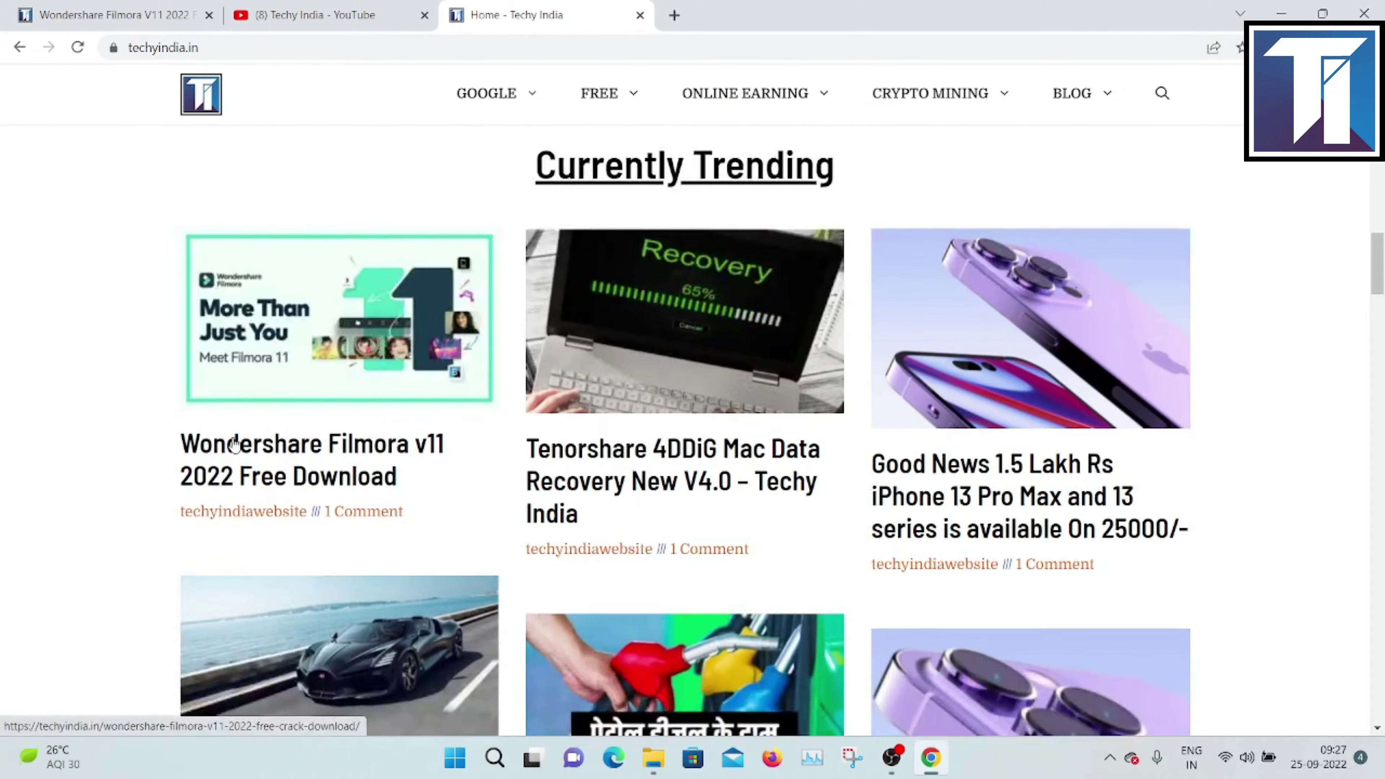
pyautogui.click(273, 473)
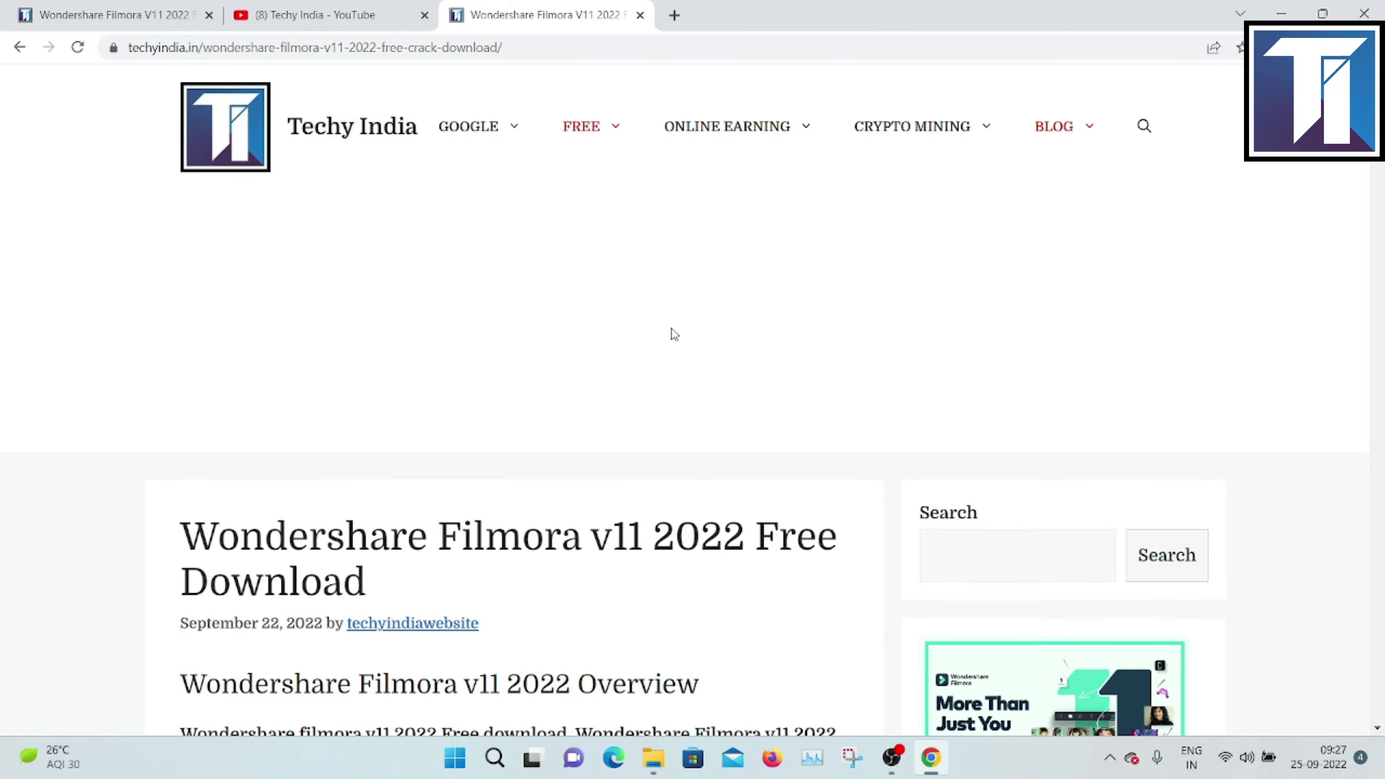
# Step: Open the article's MEGA download page for the Filmora archive, and return to the article to check the archive password
pyautogui.scroll(-20, 674, 334)
pyautogui.scroll(-20, 674, 337)
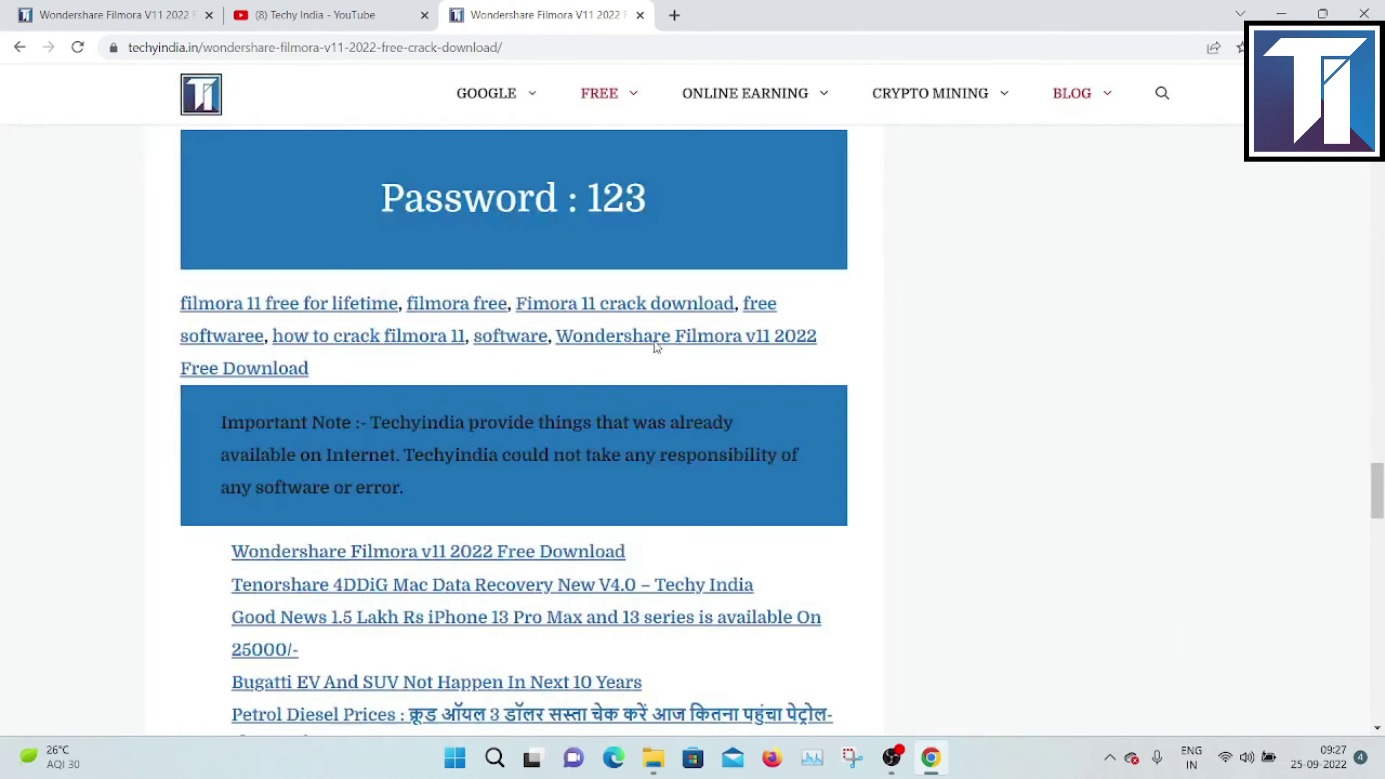
pyautogui.scroll(6, 657, 347)
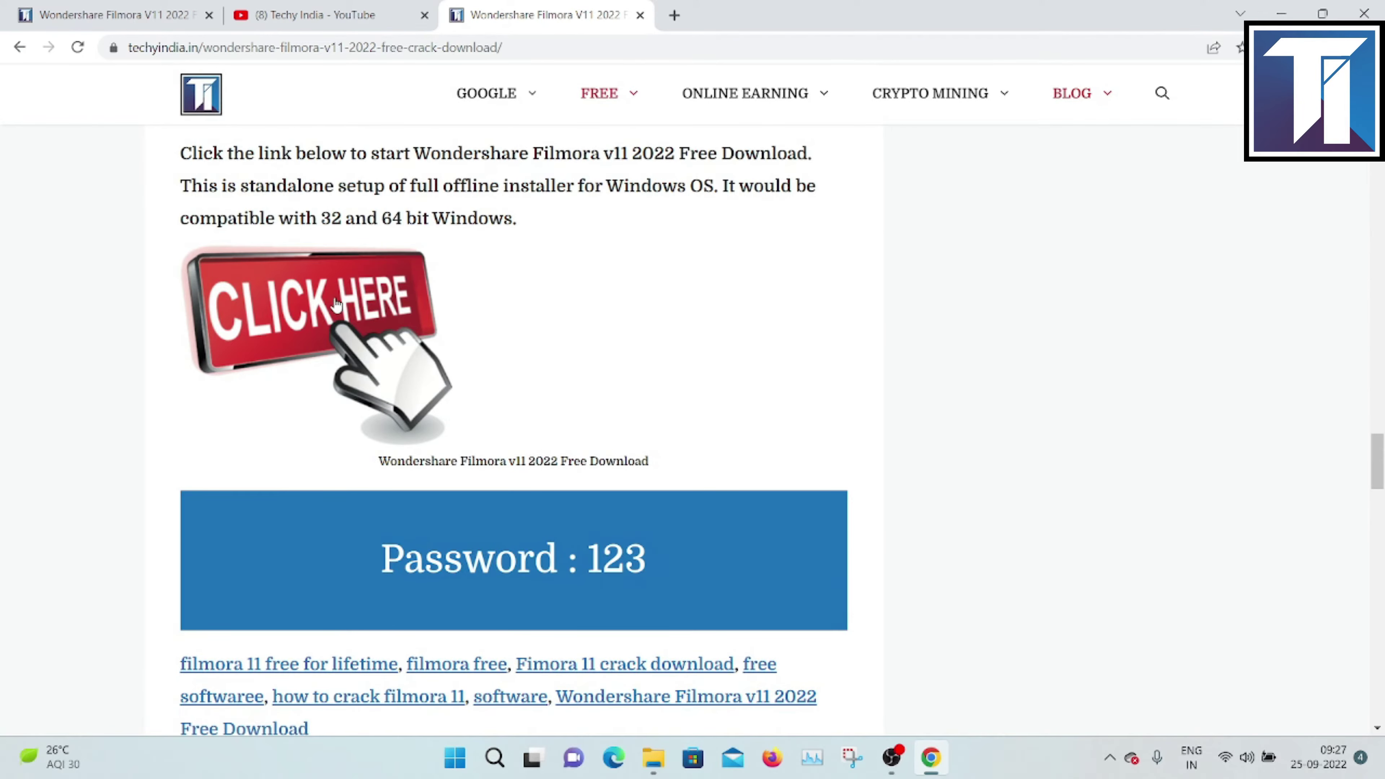
pyautogui.click(318, 310)
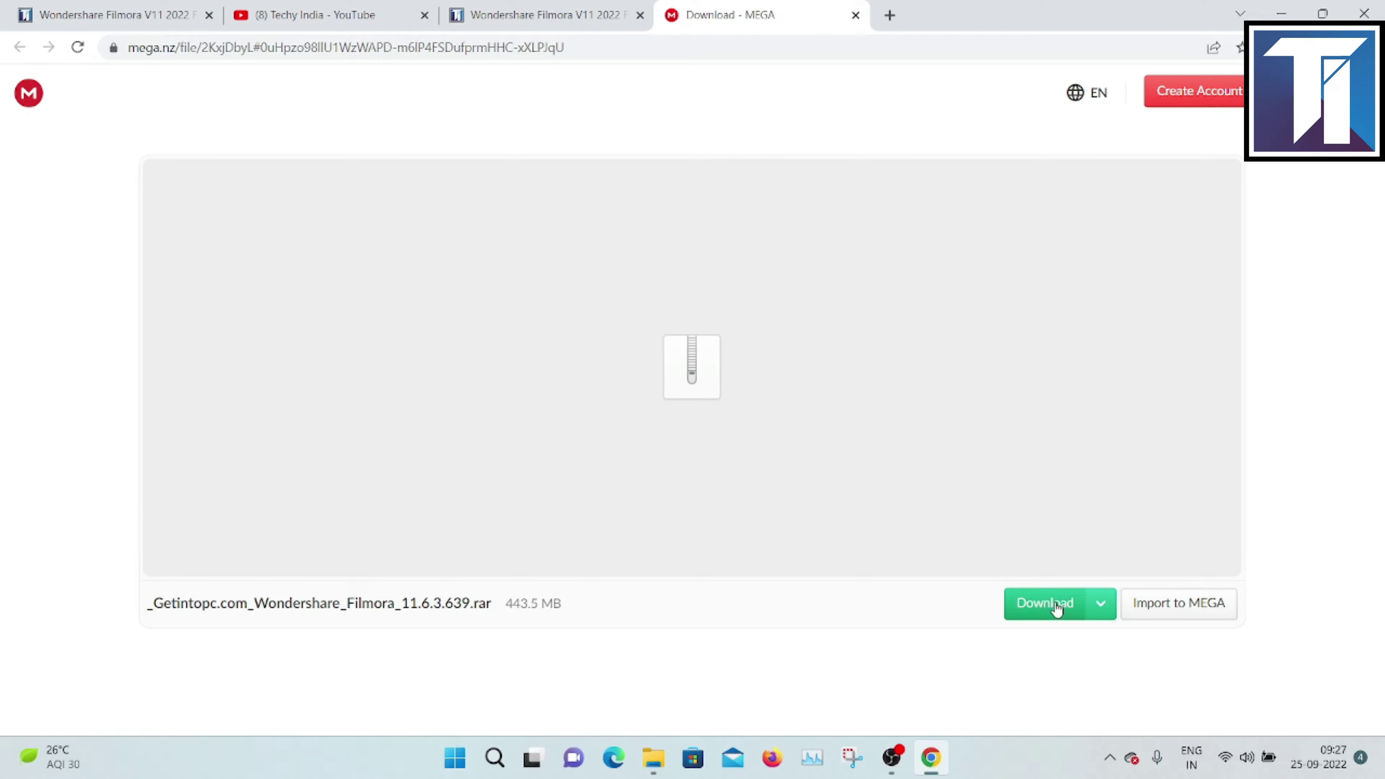
pyautogui.click(540, 15)
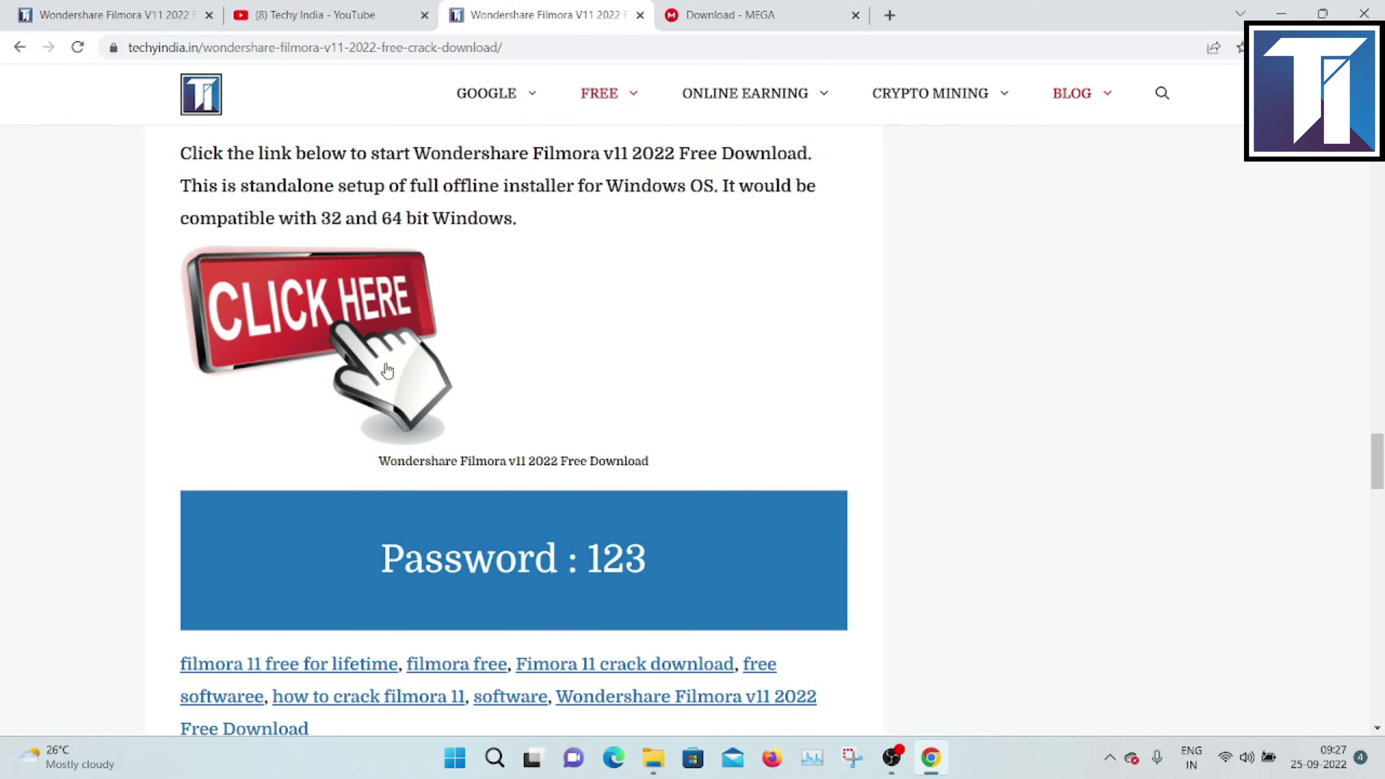
pyautogui.scroll(-2, 448, 432)
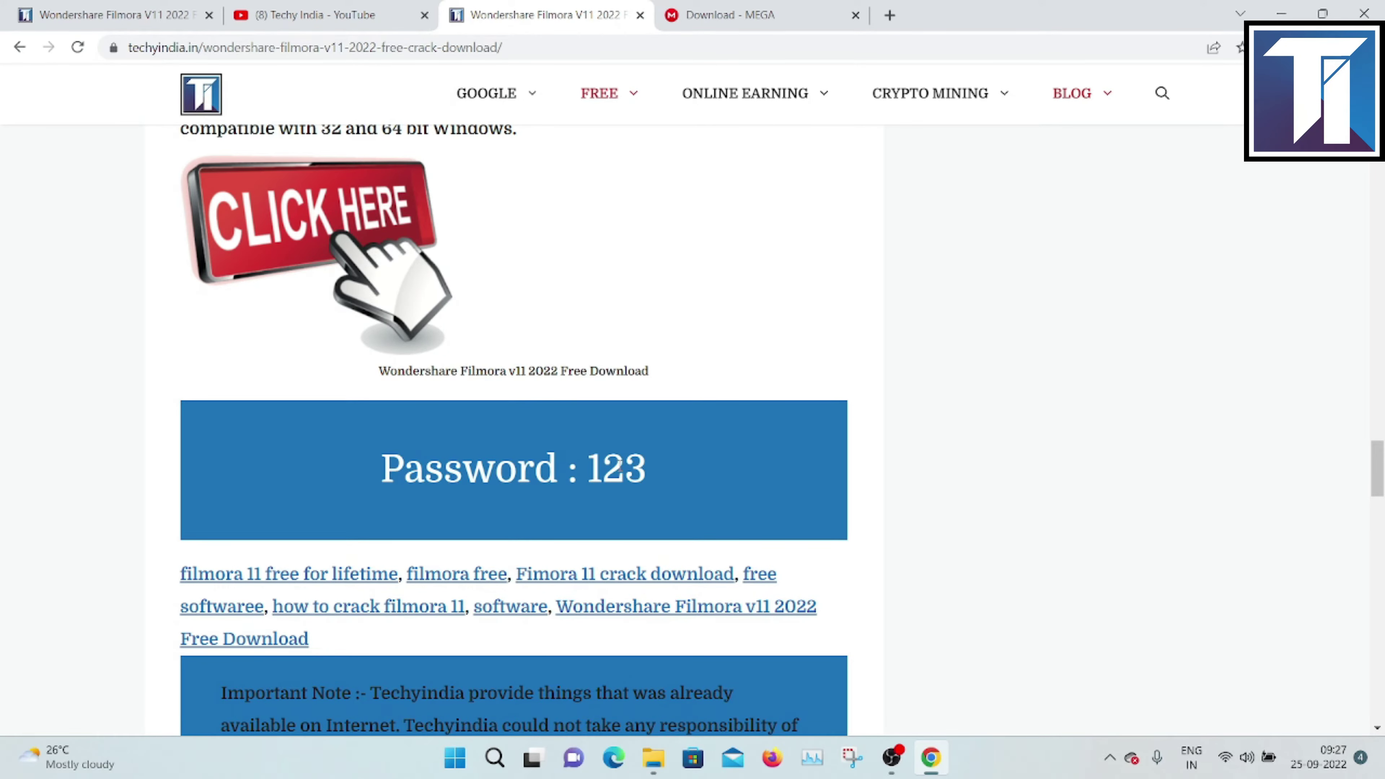
# Step: Switch to the desktop and view the downloaded Filmora archive in New folder (4)
pyautogui.click(1281, 13)
pyautogui.doubleClick(727, 309)
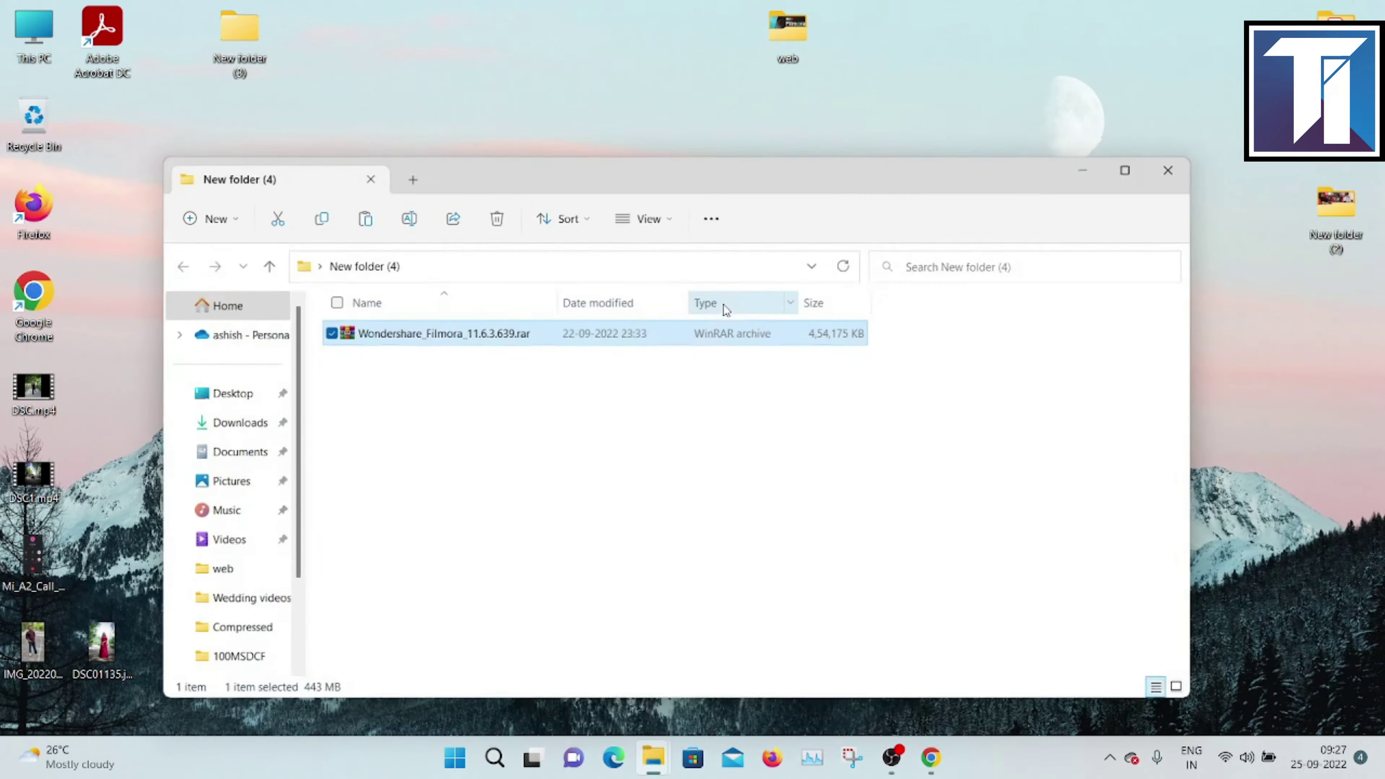
pyautogui.click(1135, 163)
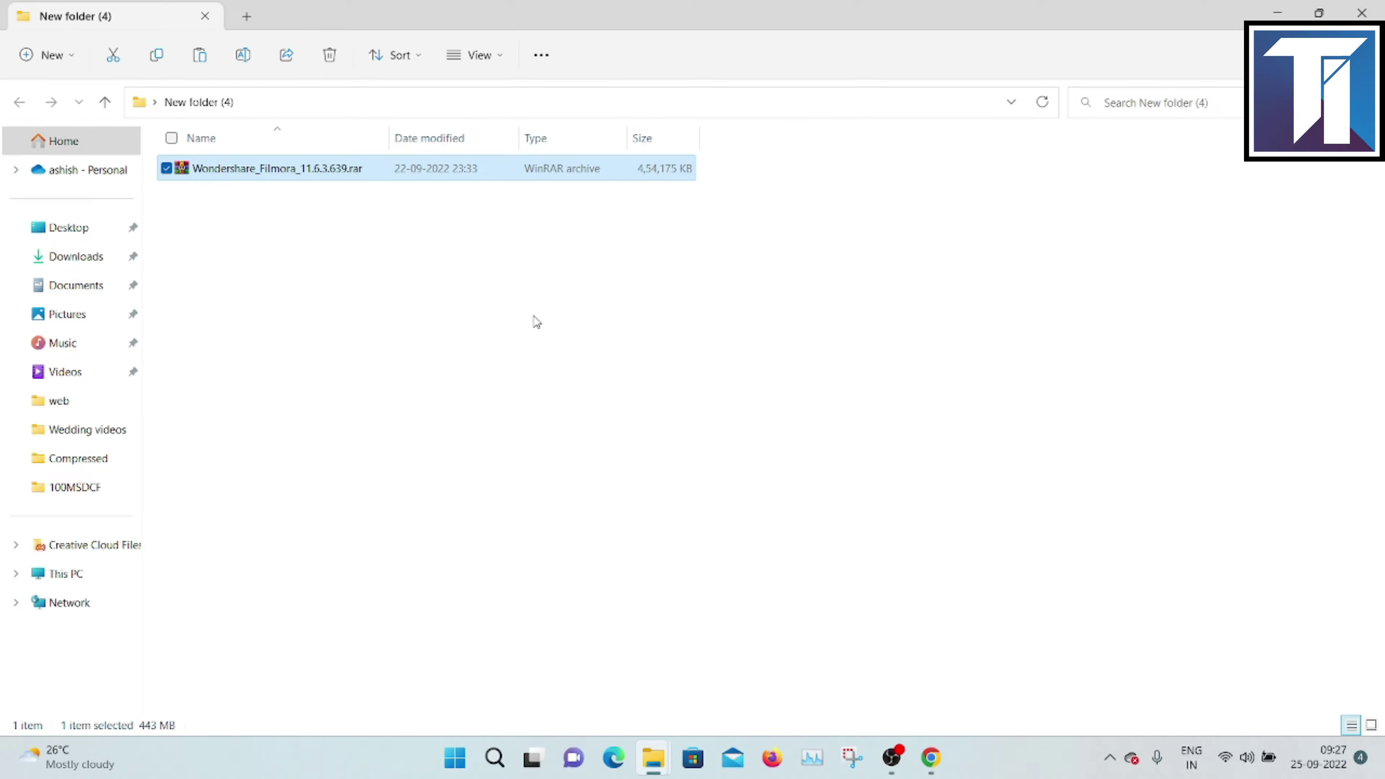
pyautogui.click(1277, 12)
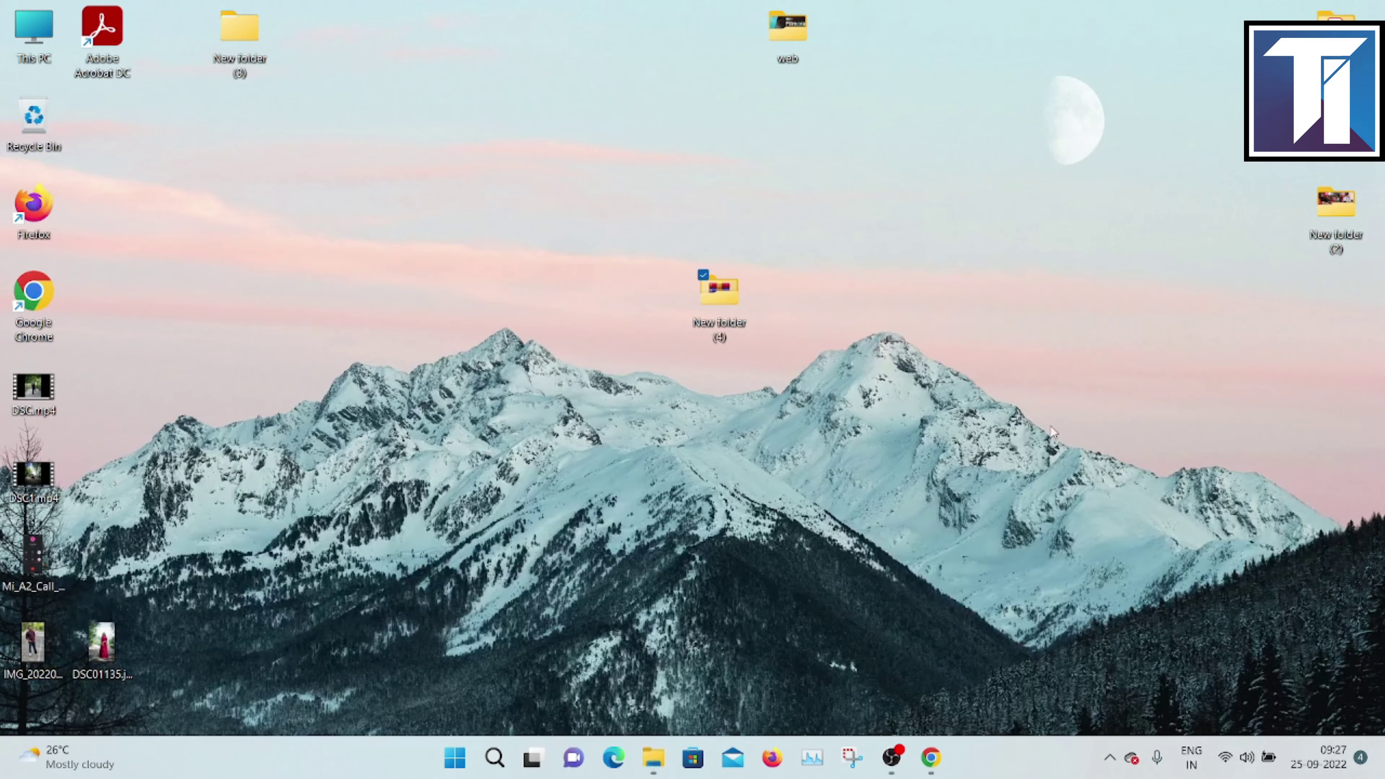
pyautogui.click(1363, 768)
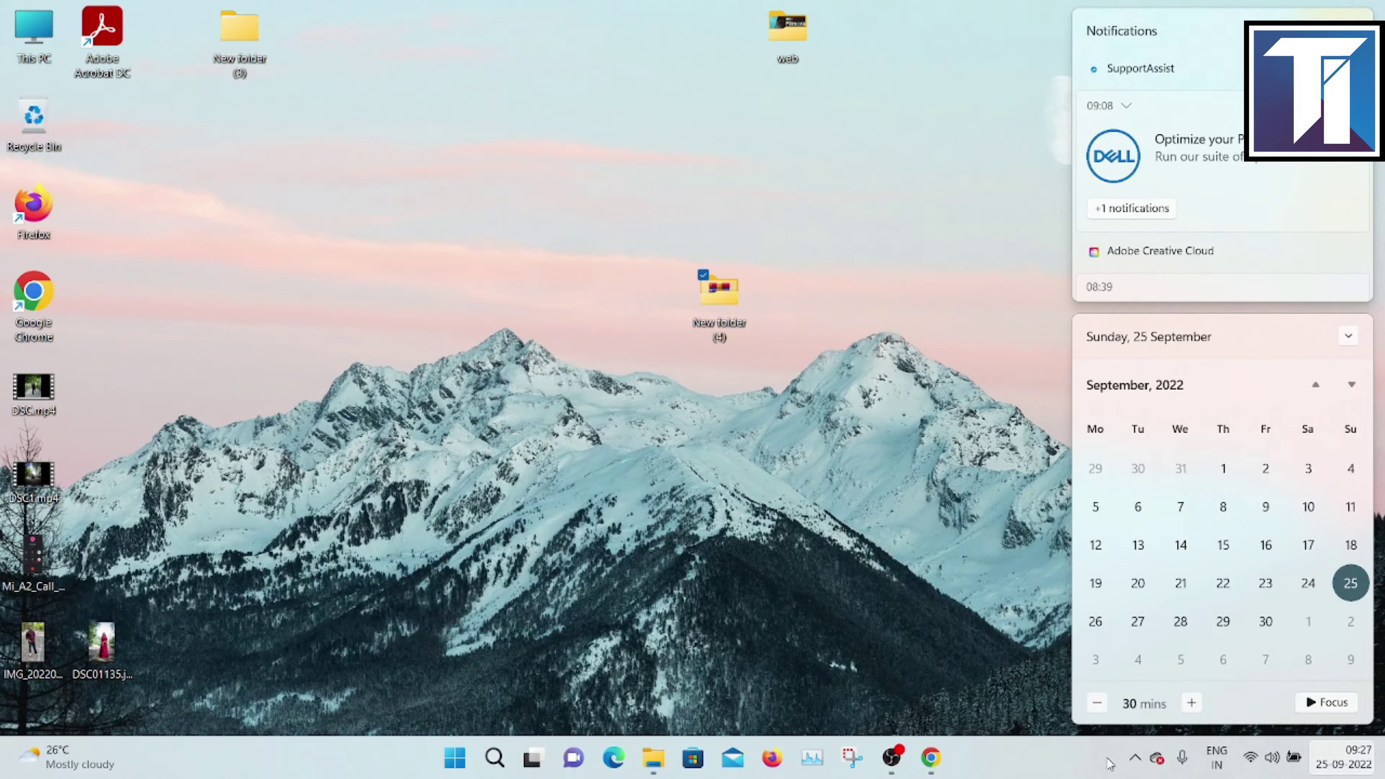
pyautogui.rightClick(1036, 769)
pyautogui.click(1097, 720)
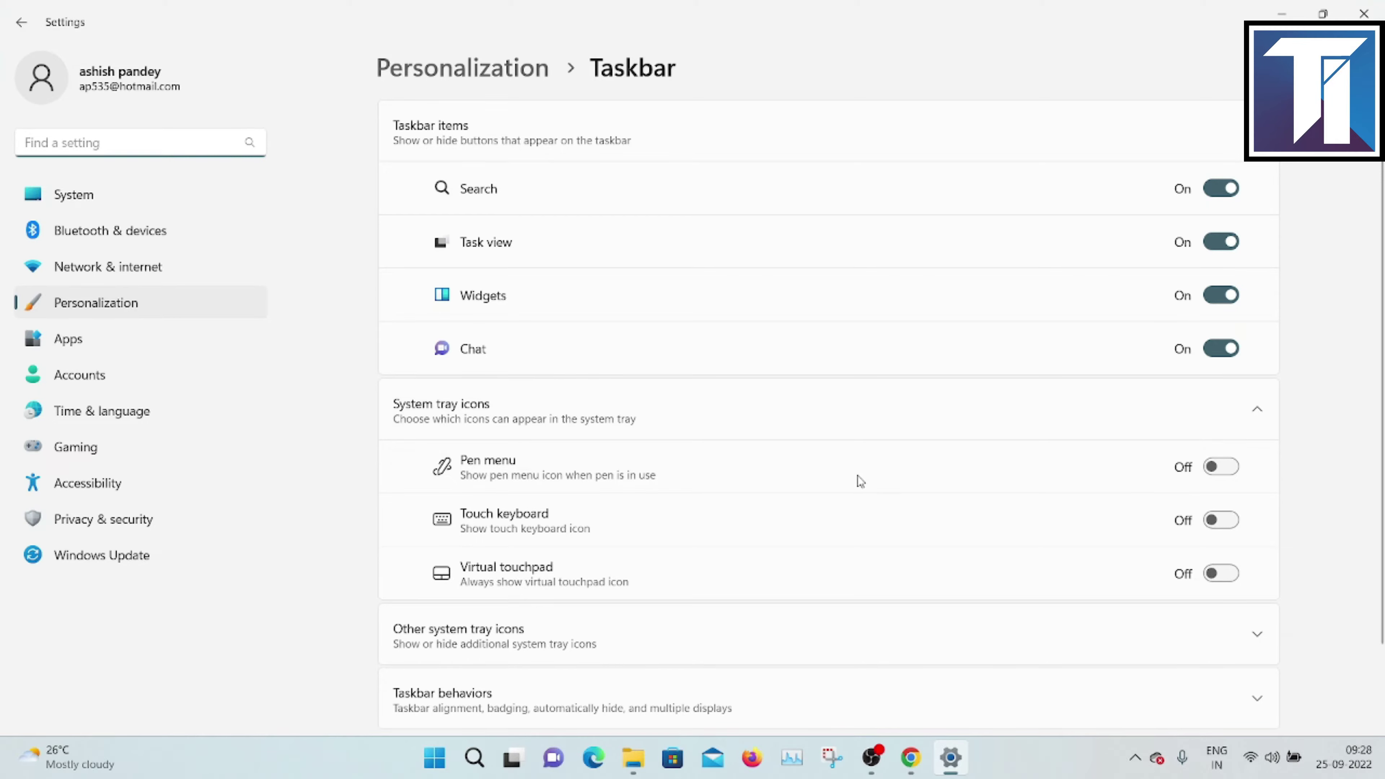
pyautogui.click(1364, 14)
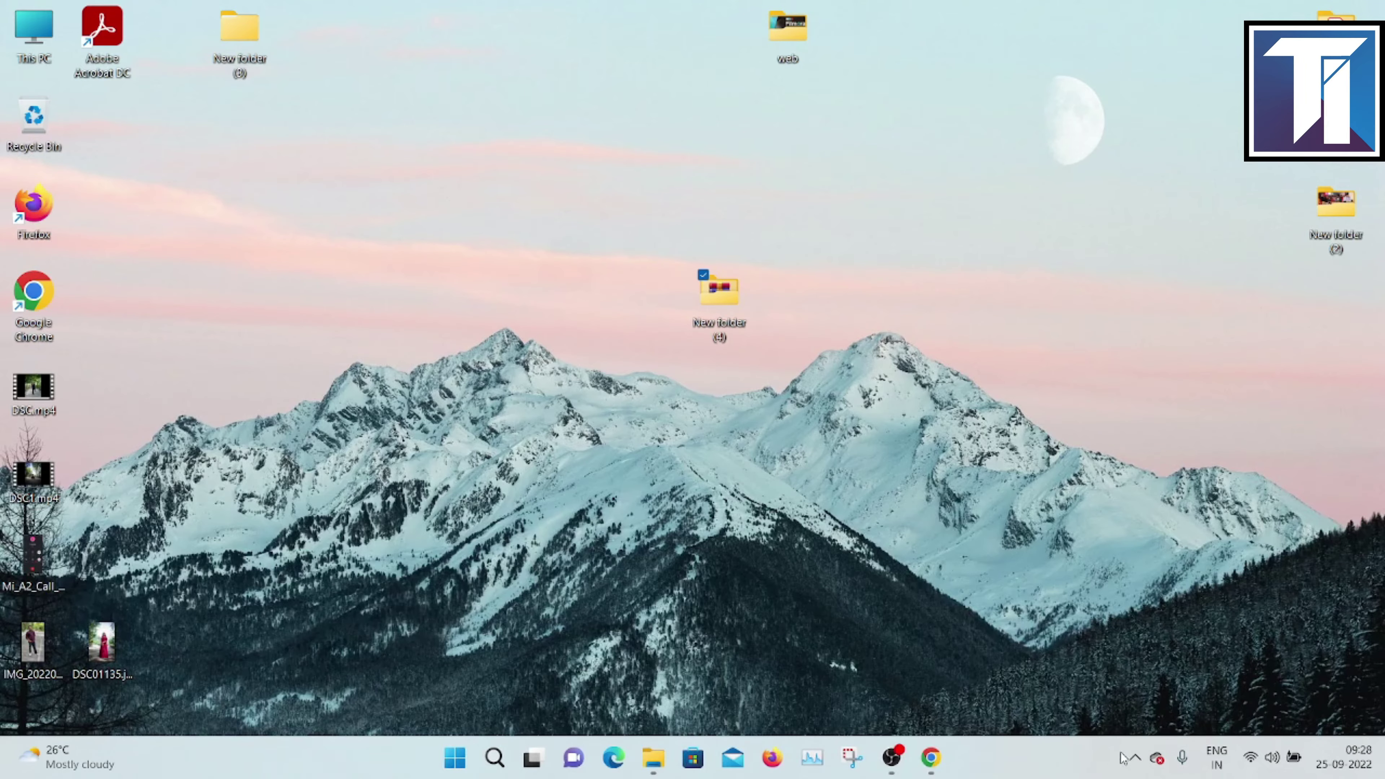
# Step: Switch to Windows Security and open the Virus & threat protection settings
pyautogui.click(1136, 757)
pyautogui.click(1099, 634)
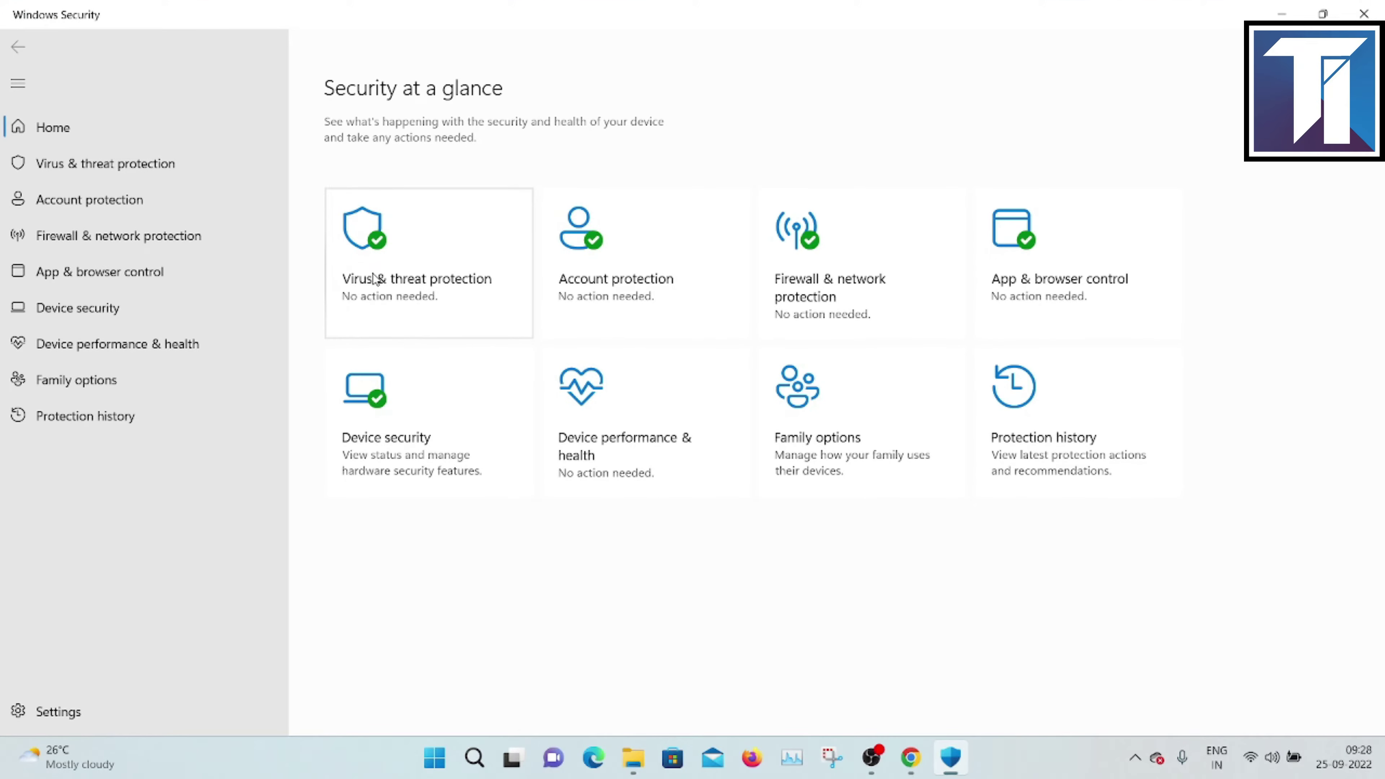
pyautogui.click(374, 278)
pyautogui.scroll(-3, 485, 334)
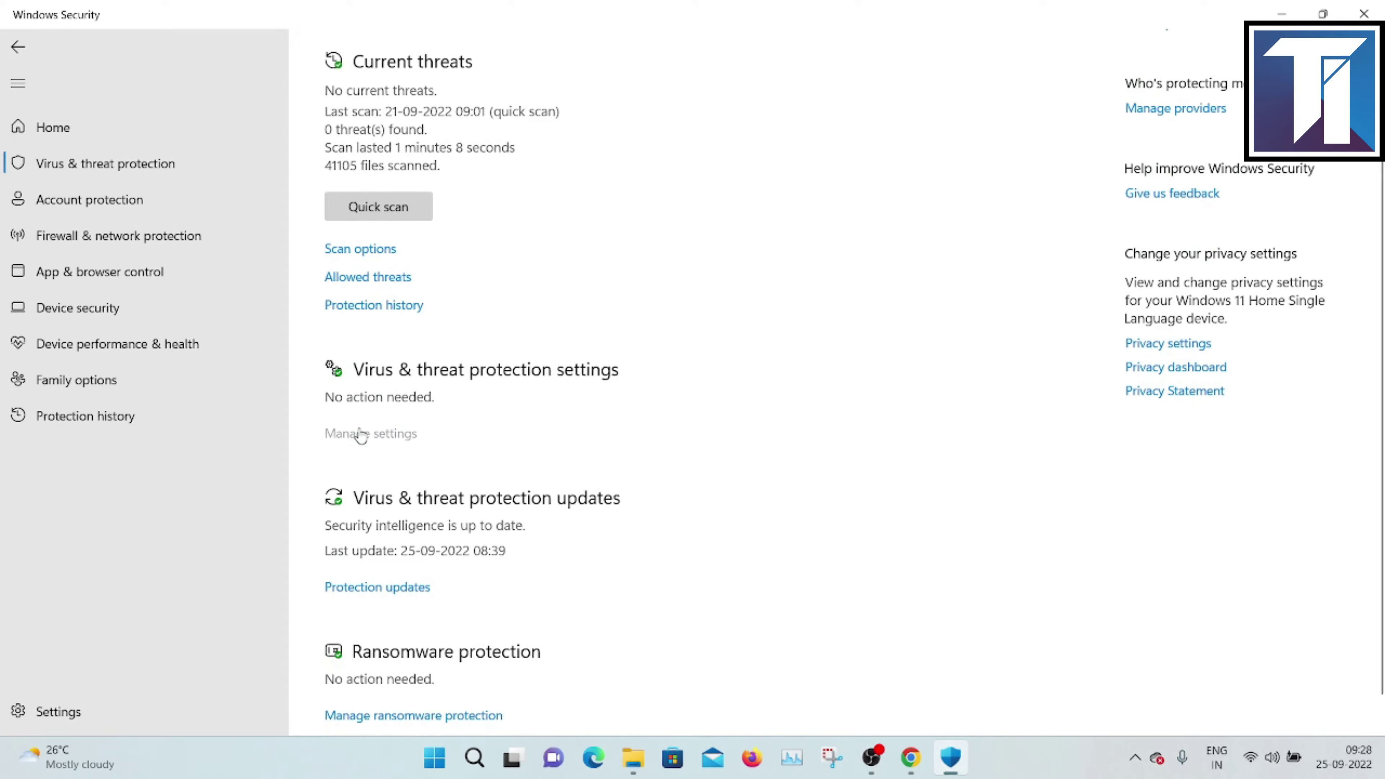
pyautogui.click(361, 434)
# Step: Turn off Real-time protection, Cloud-delivered protection and Automatic sample submission
pyautogui.click(354, 287)
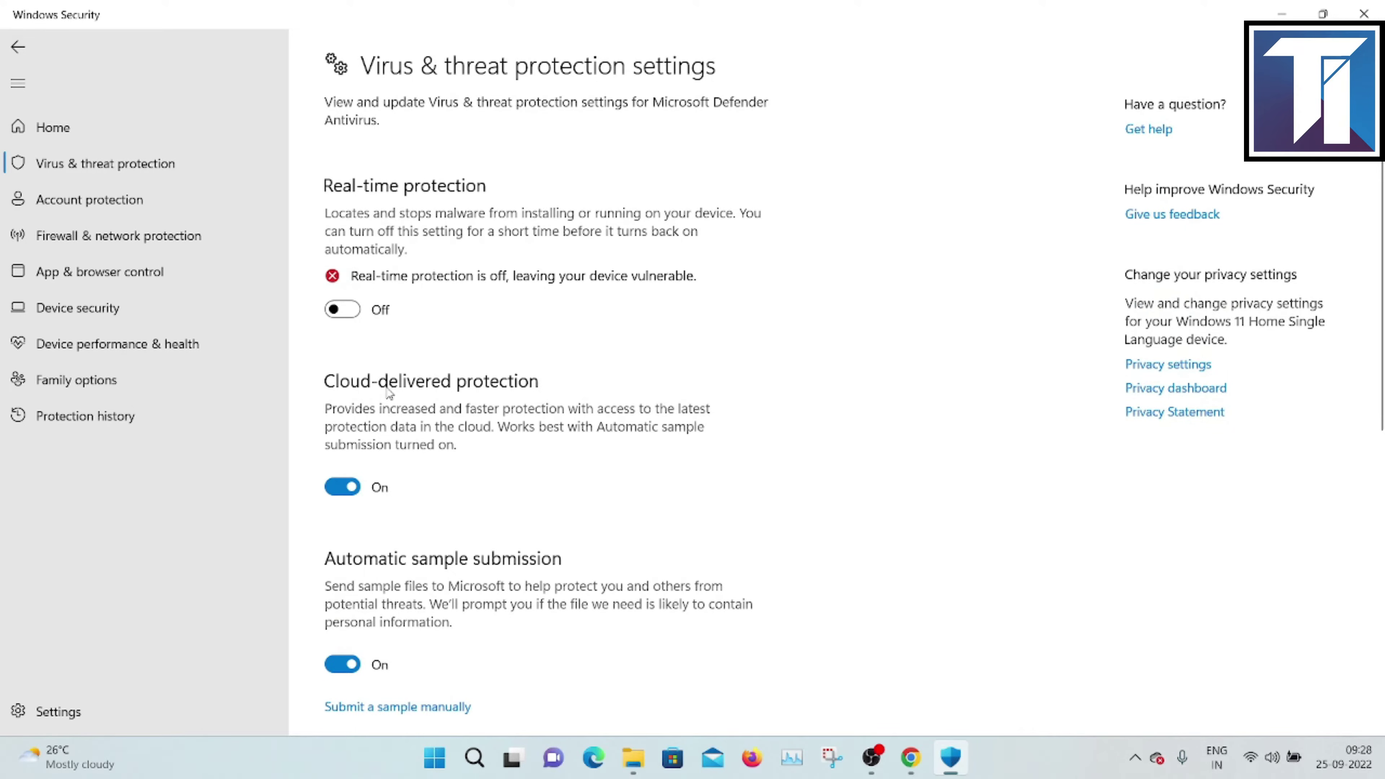
pyautogui.click(342, 486)
pyautogui.scroll(-5, 346, 391)
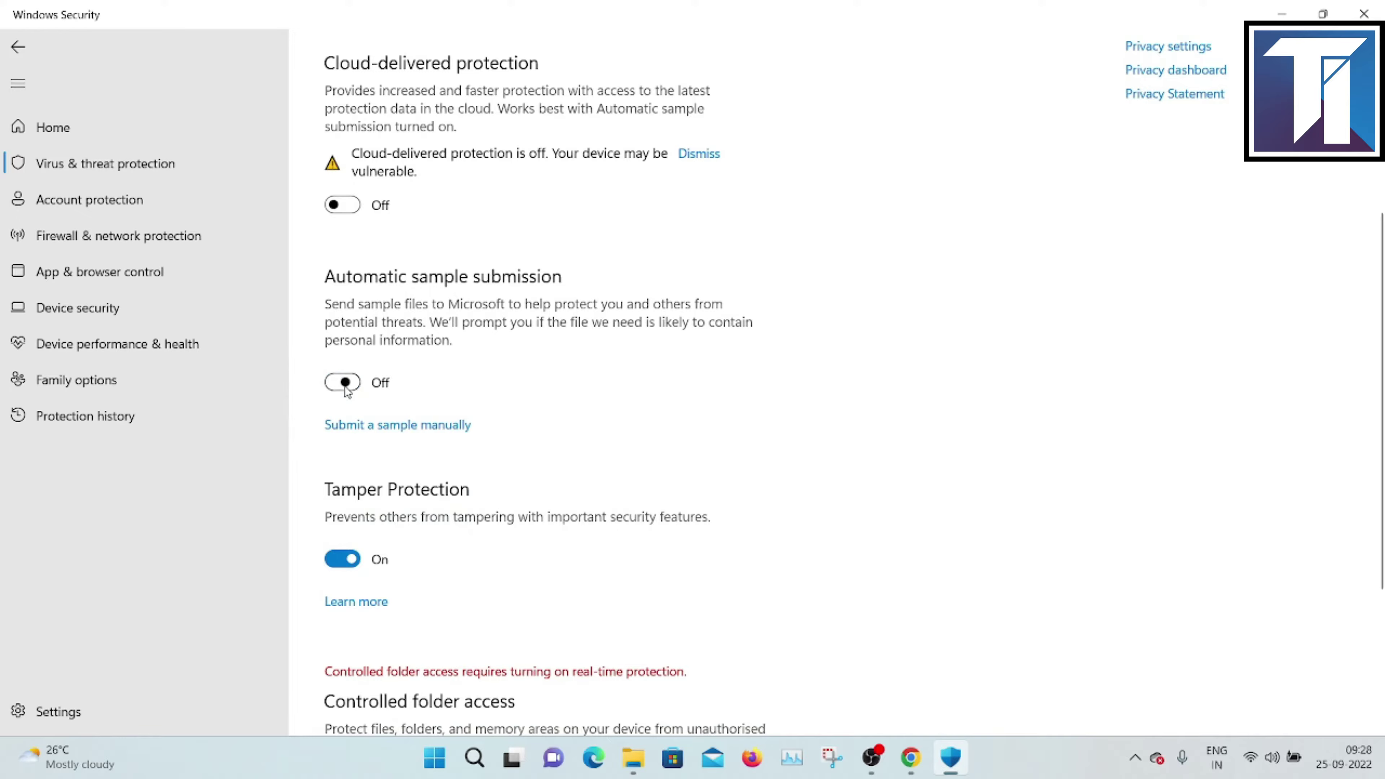
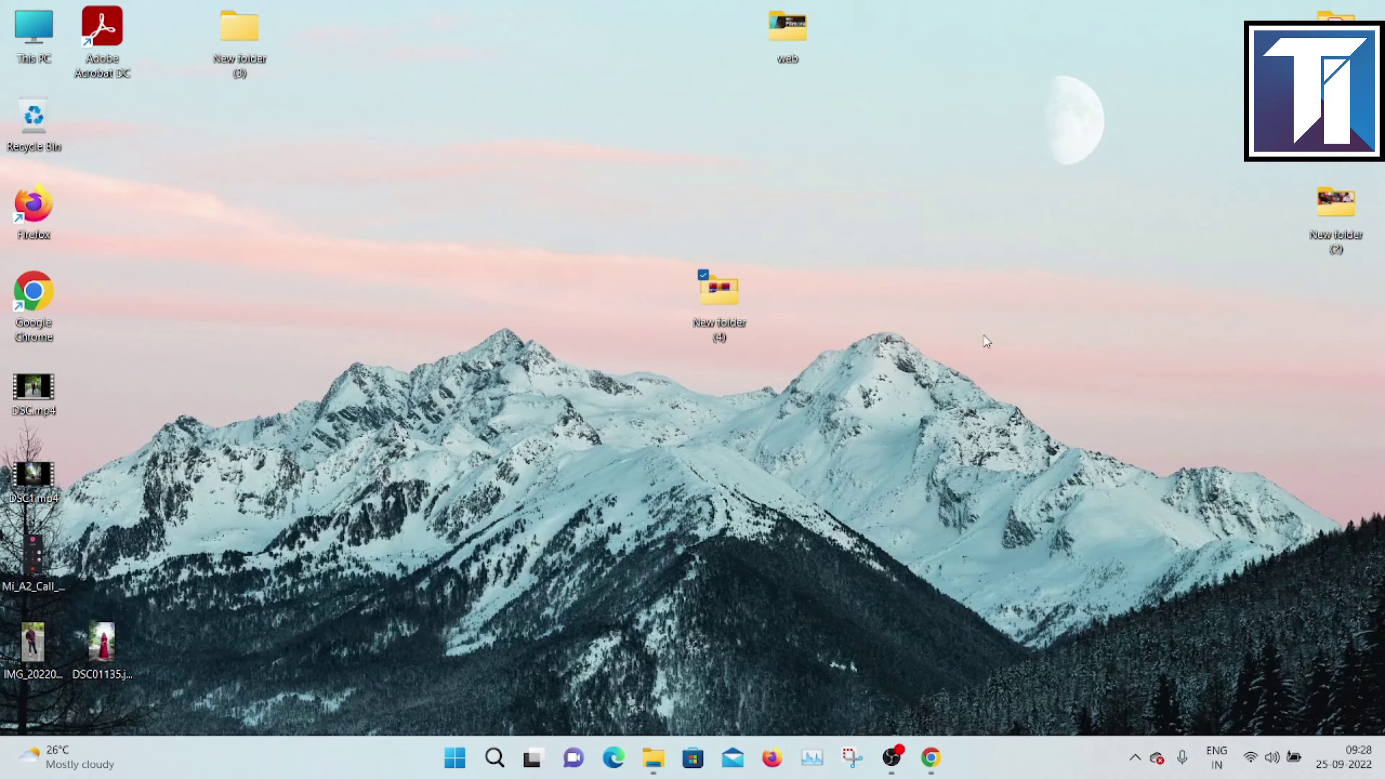
# Step: Turn off the computer's Wi-Fi connection
pyautogui.click(1254, 766)
pyautogui.click(1107, 424)
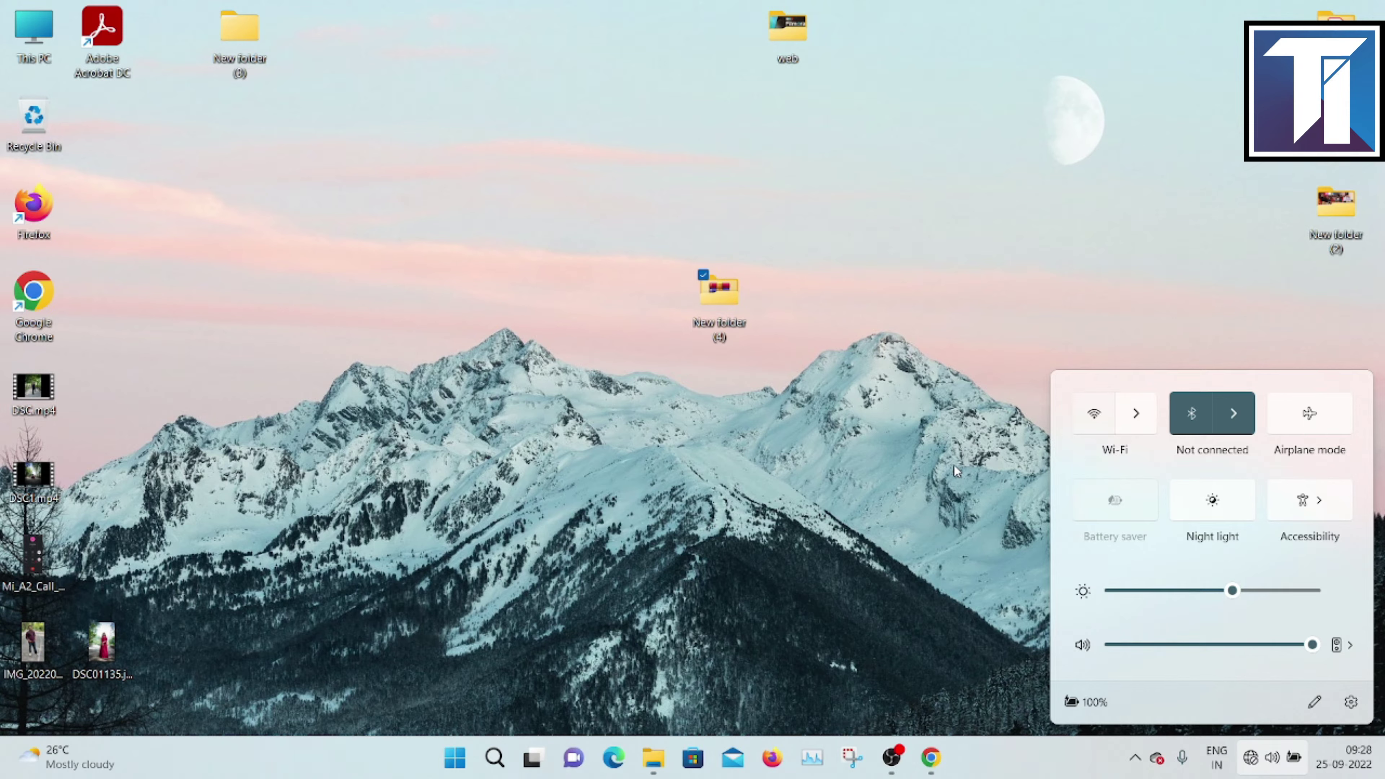
pyautogui.click(693, 491)
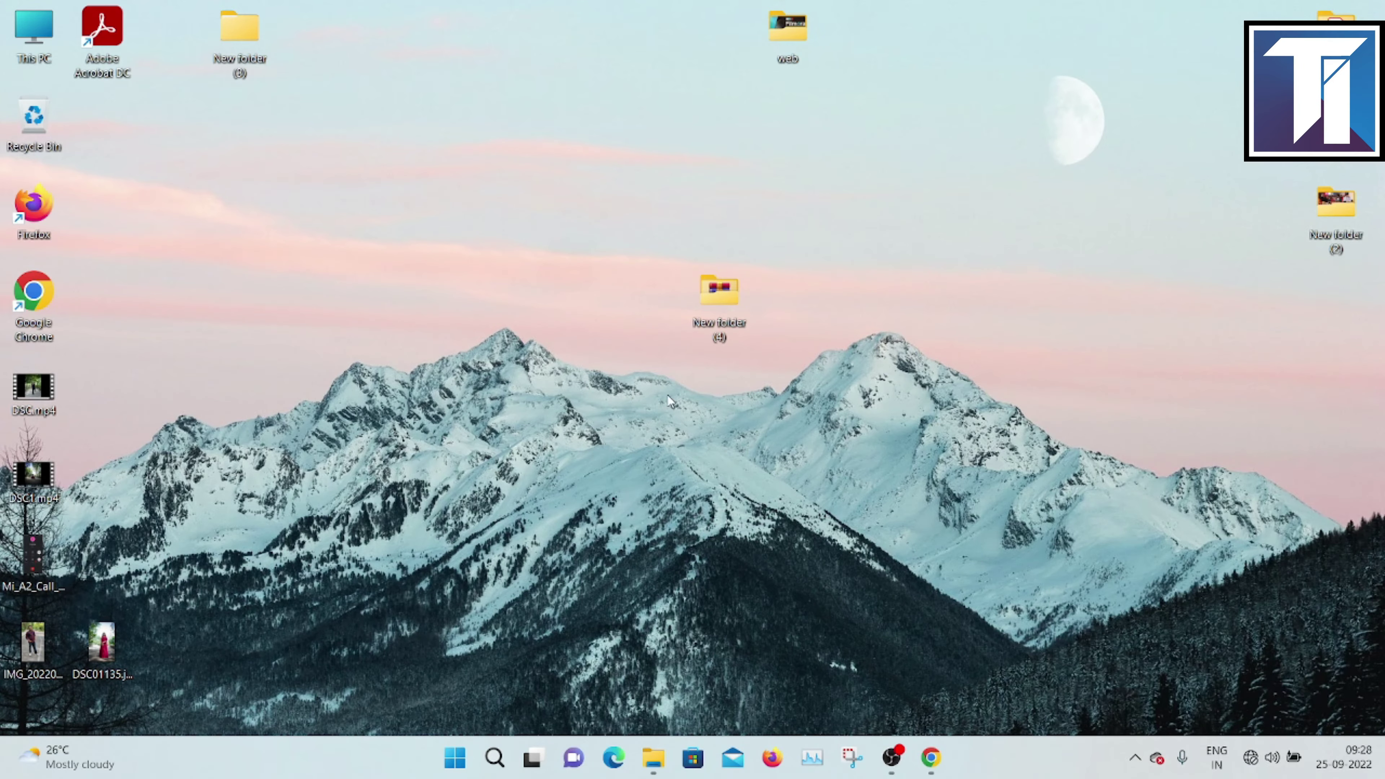
# Step: Extract Wondershare_Filmora_11.6.3.639.rar in place inside New folder (4) with WinRAR, entering the archive password
pyautogui.doubleClick(719, 292)
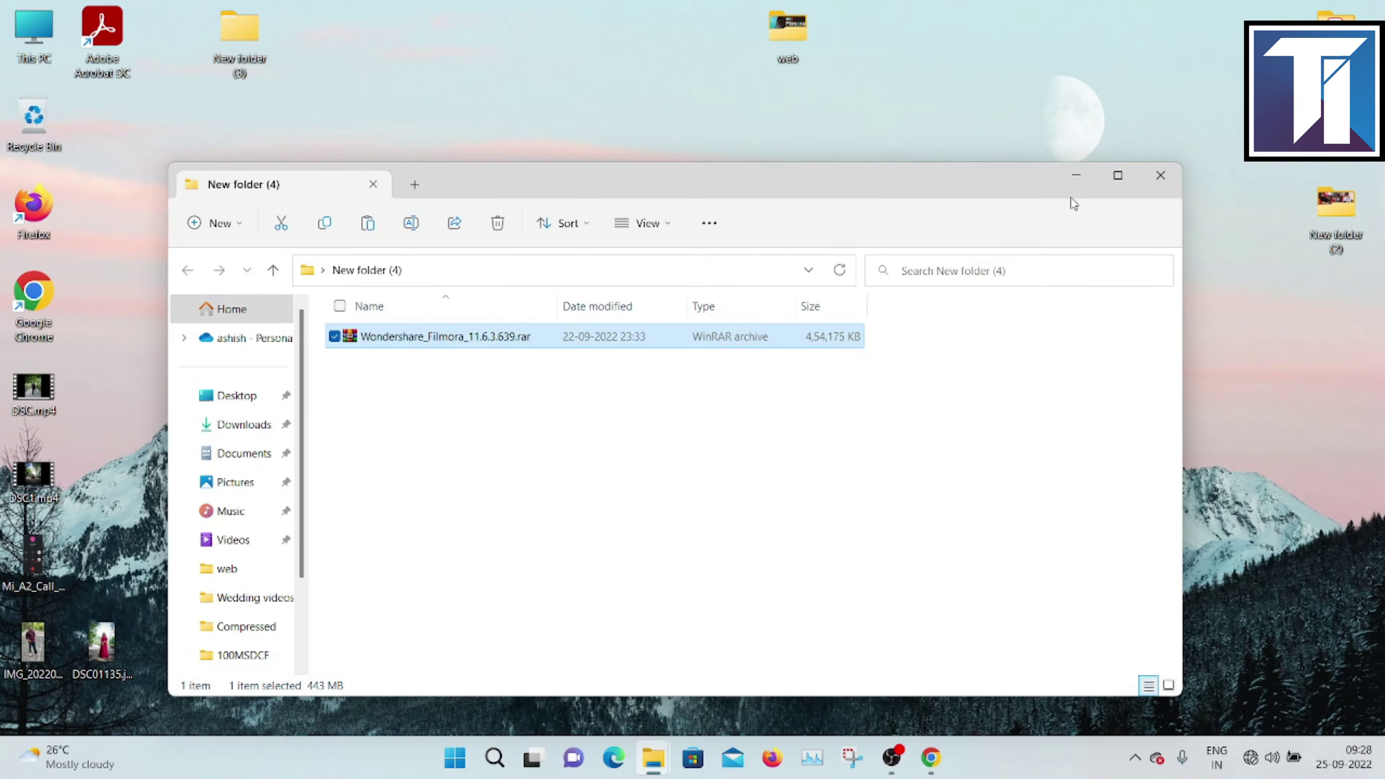
pyautogui.click(1124, 178)
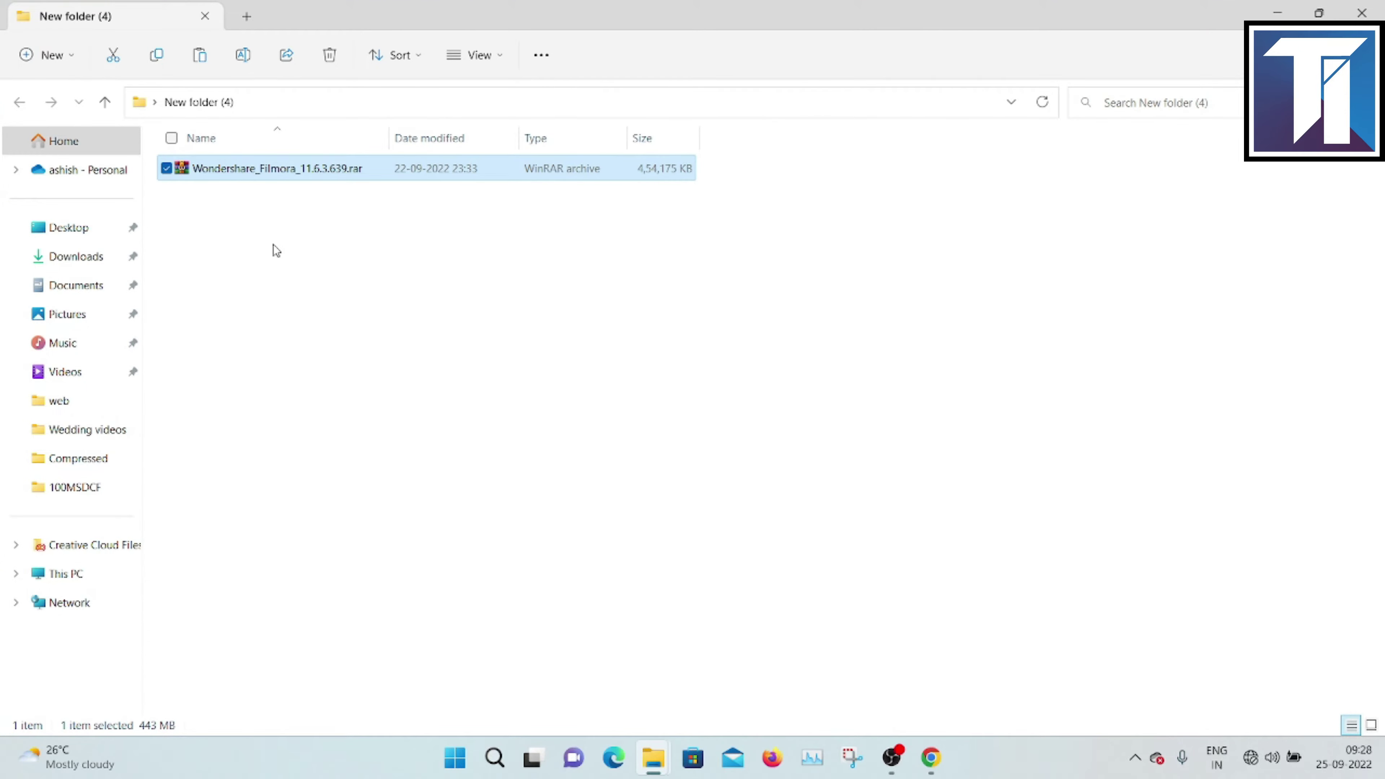
pyautogui.rightClick(284, 173)
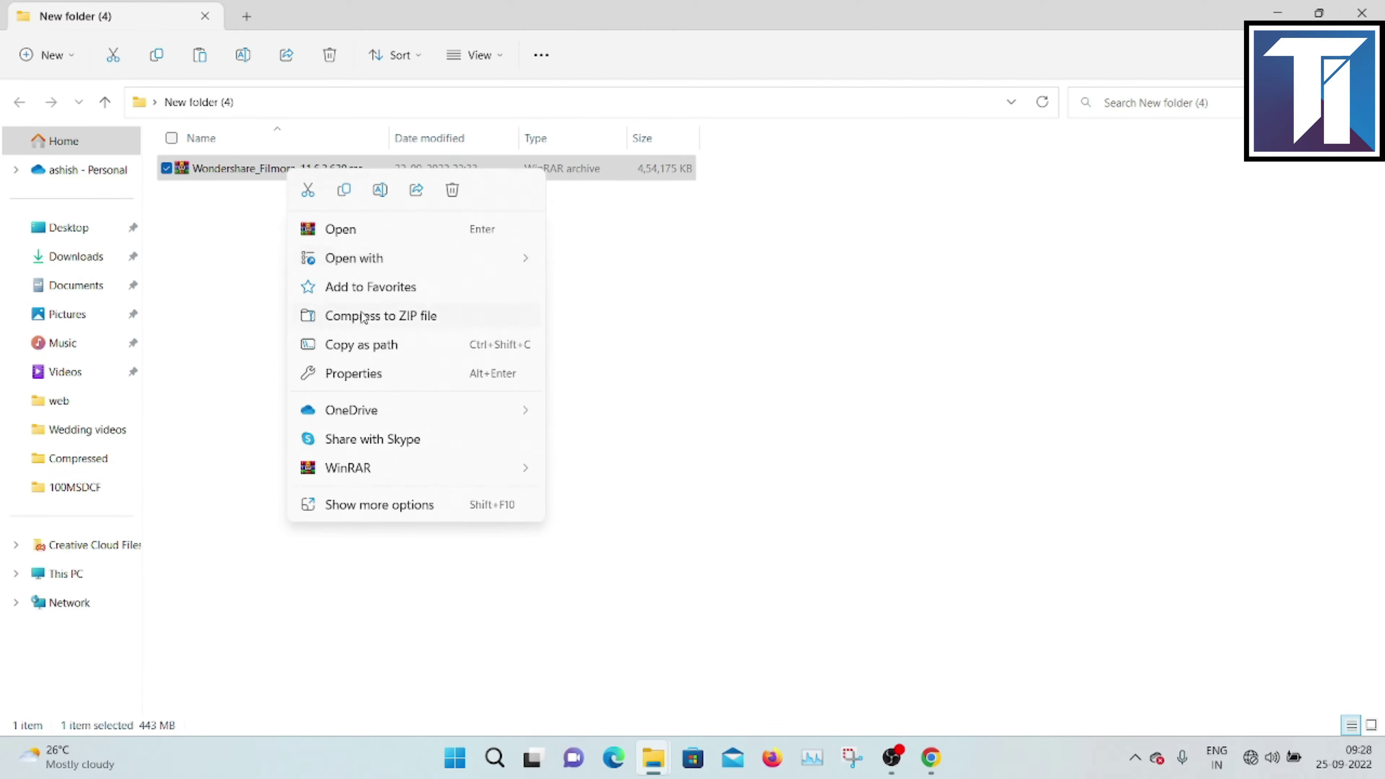
pyautogui.moveTo(354, 471)
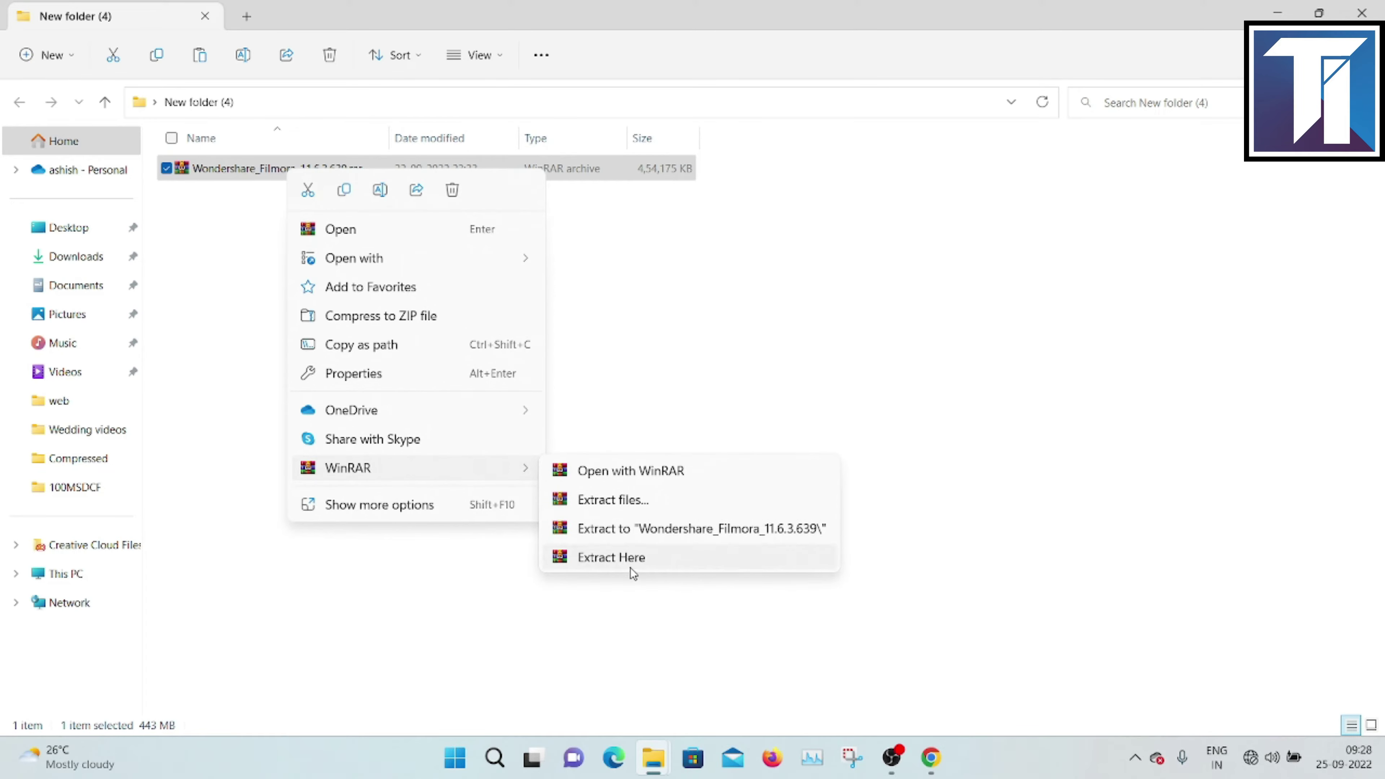
pyautogui.click(621, 559)
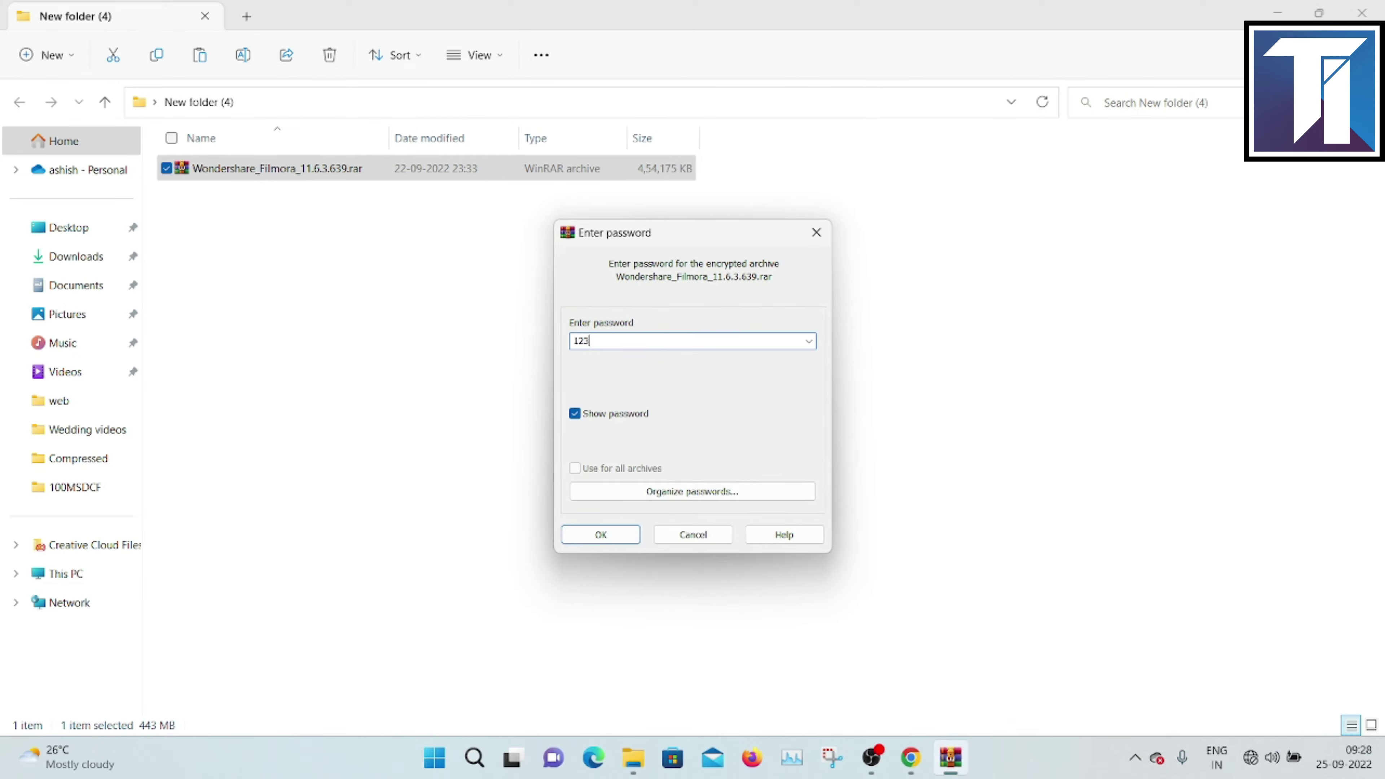
pyautogui.click(621, 539)
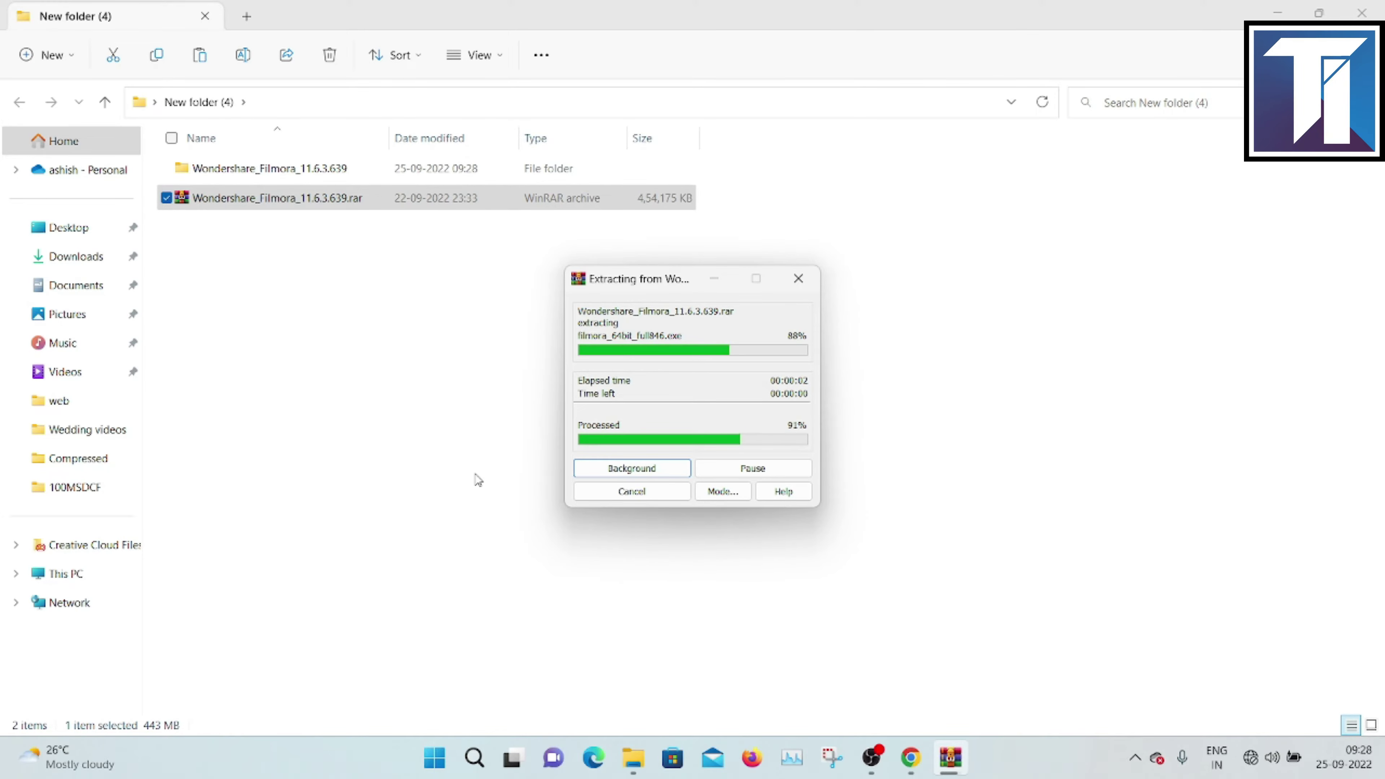
# Step: Open the extracted Wondershare_Filmora_11.6.3.639 folder and its Crack subfolder
pyautogui.doubleClick(266, 172)
pyautogui.doubleClick(266, 172)
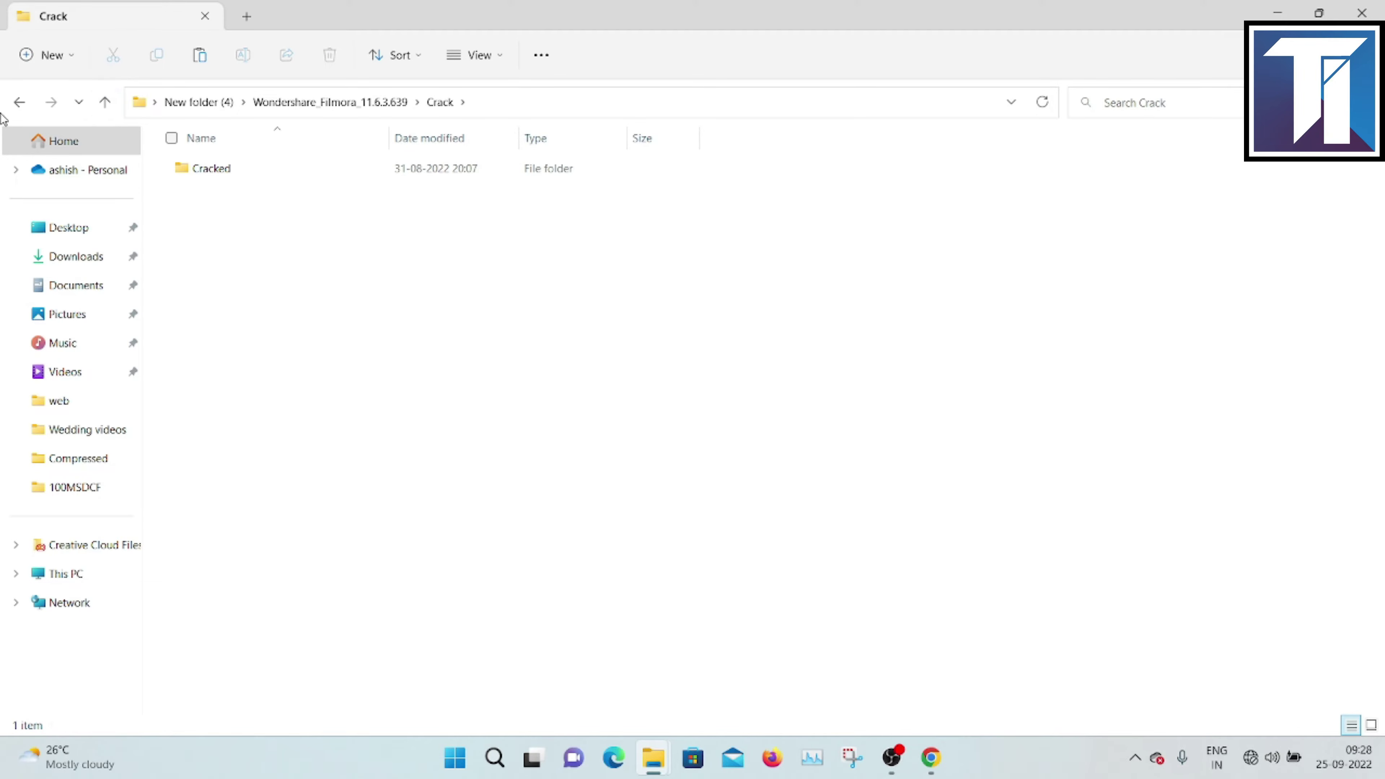
# Step: Return to the Wondershare_Filmora_11.6.3.639 folder and run filmora_64bit_full846.exe as administrator
pyautogui.click(19, 102)
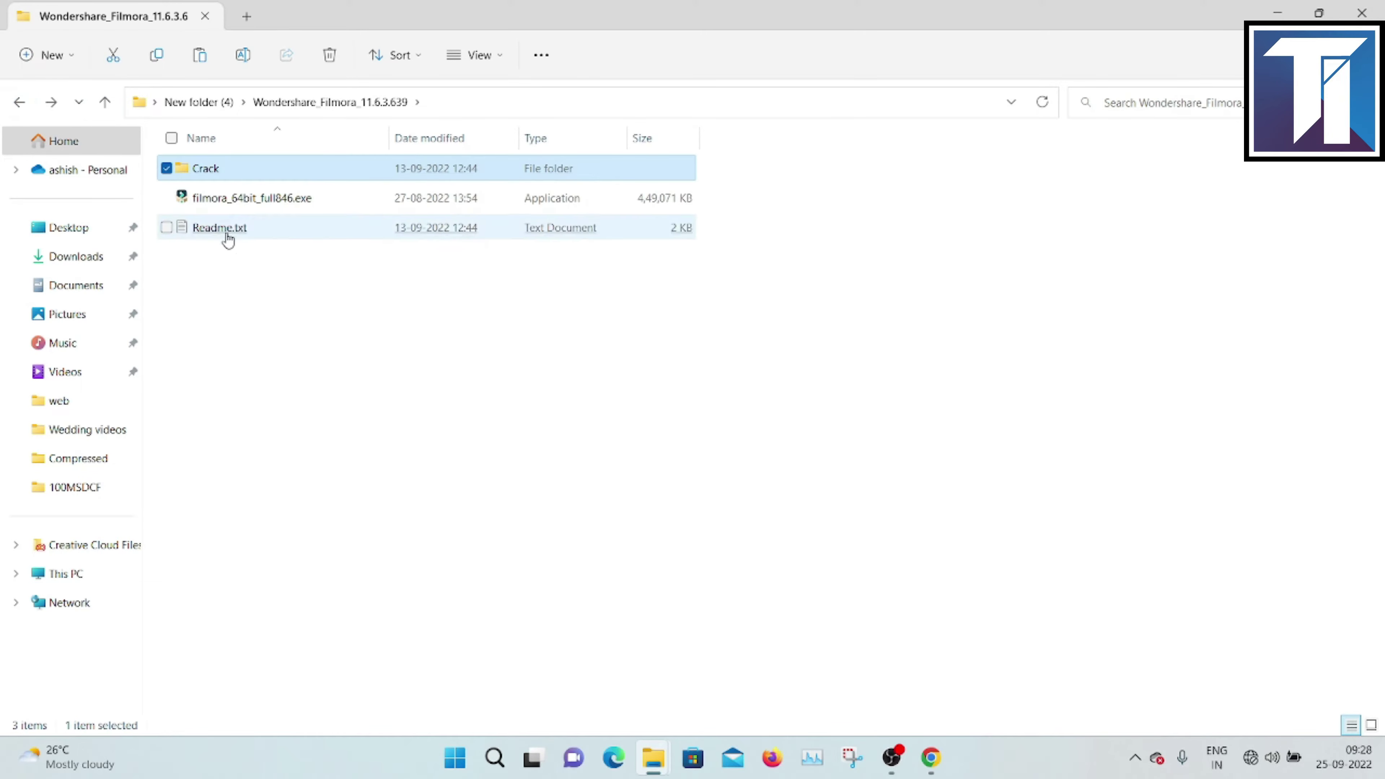
pyautogui.rightClick(235, 202)
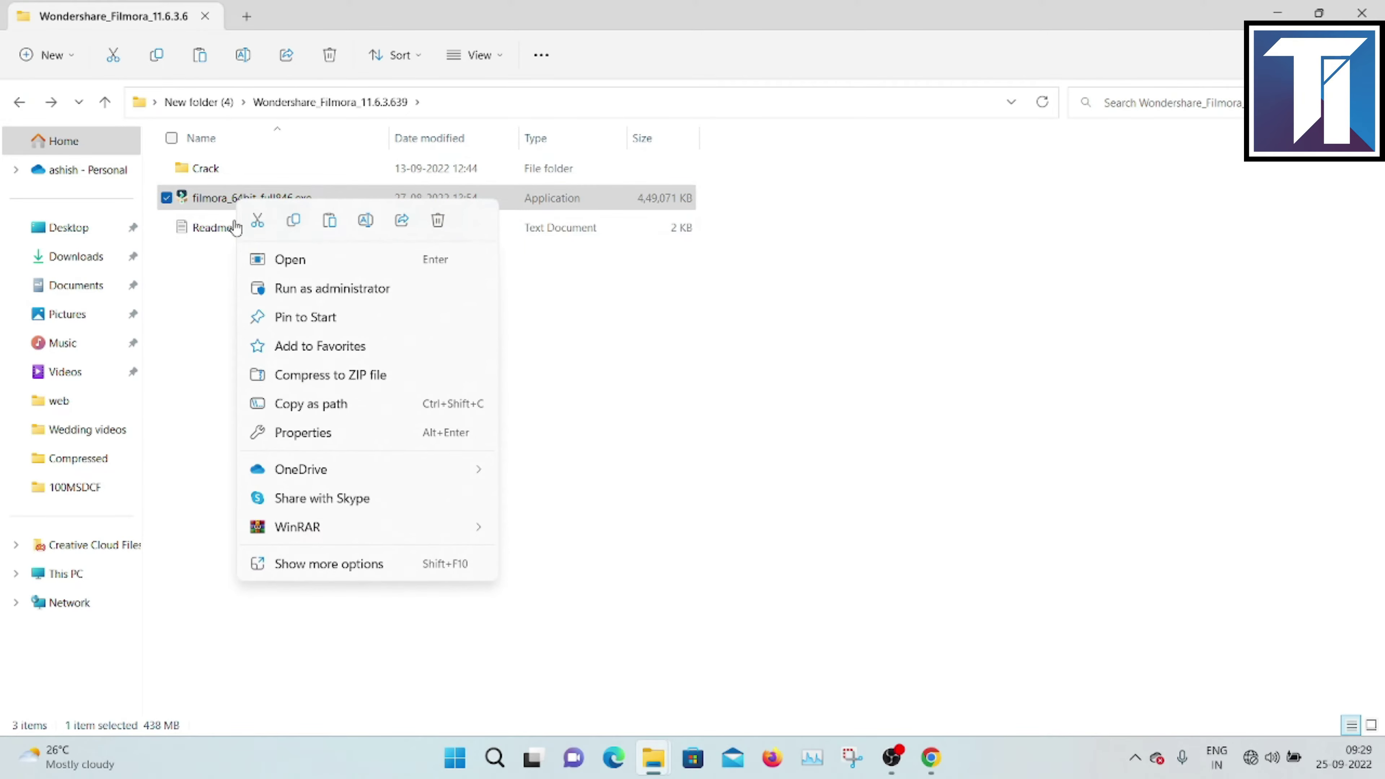
pyautogui.click(218, 199)
pyautogui.rightClick(215, 200)
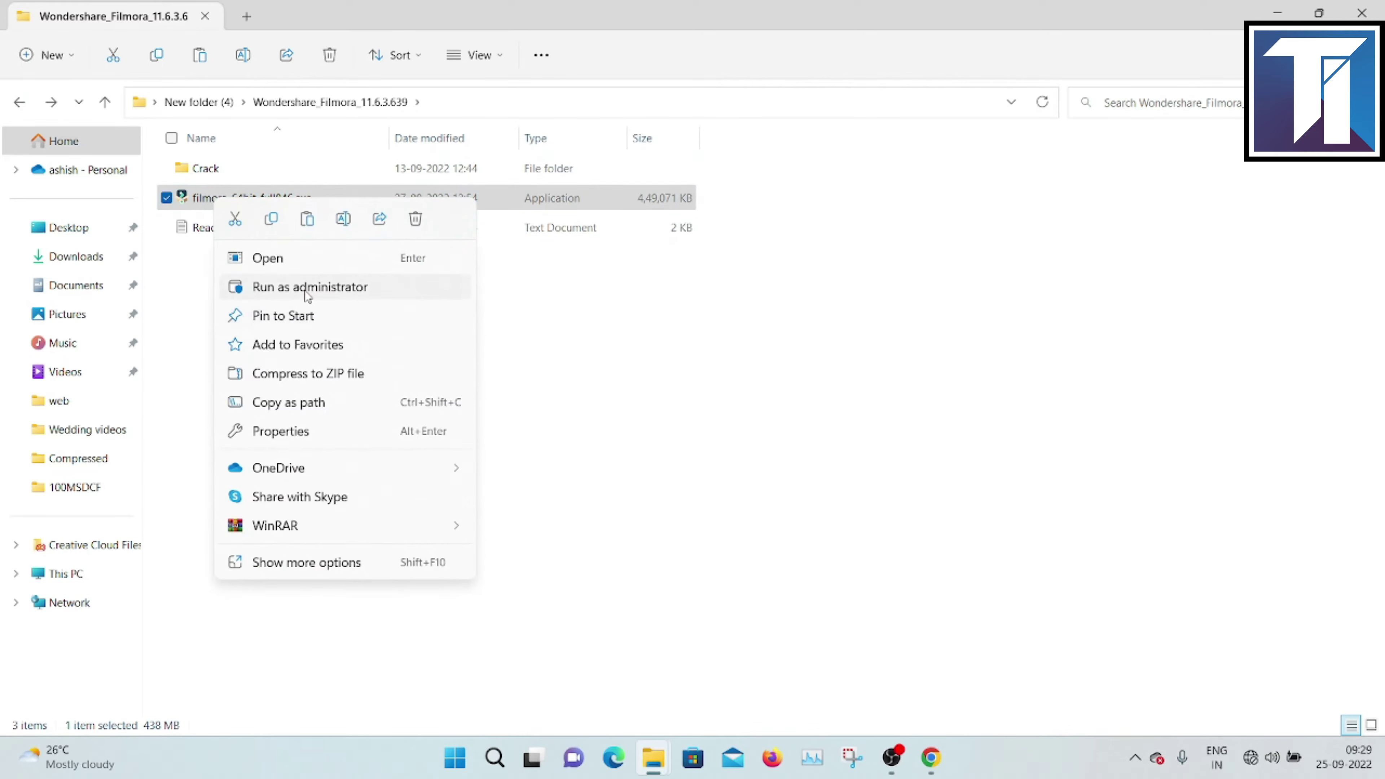
pyautogui.click(307, 288)
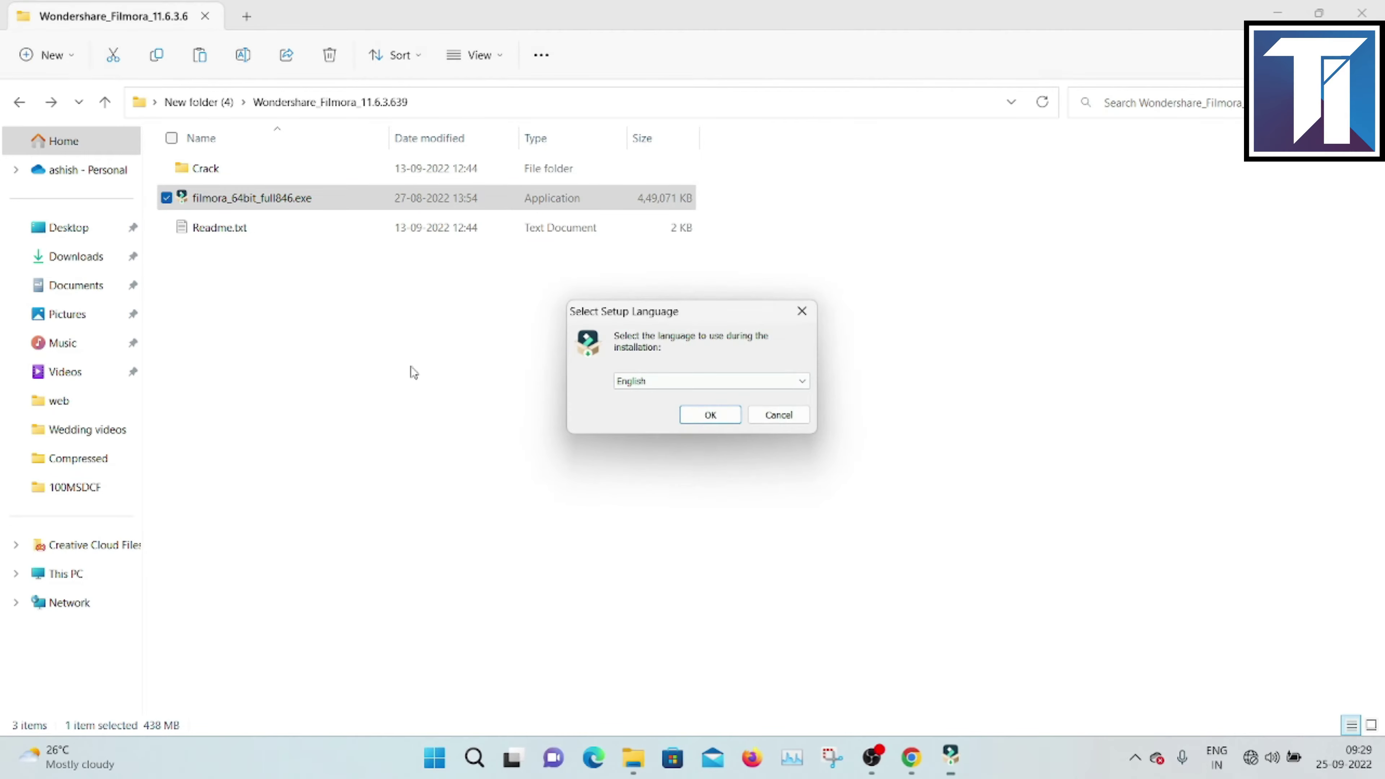
# Step: Choose English as the setup language, accept the license agreement and start installing Wondershare Filmora 11
pyautogui.click(710, 418)
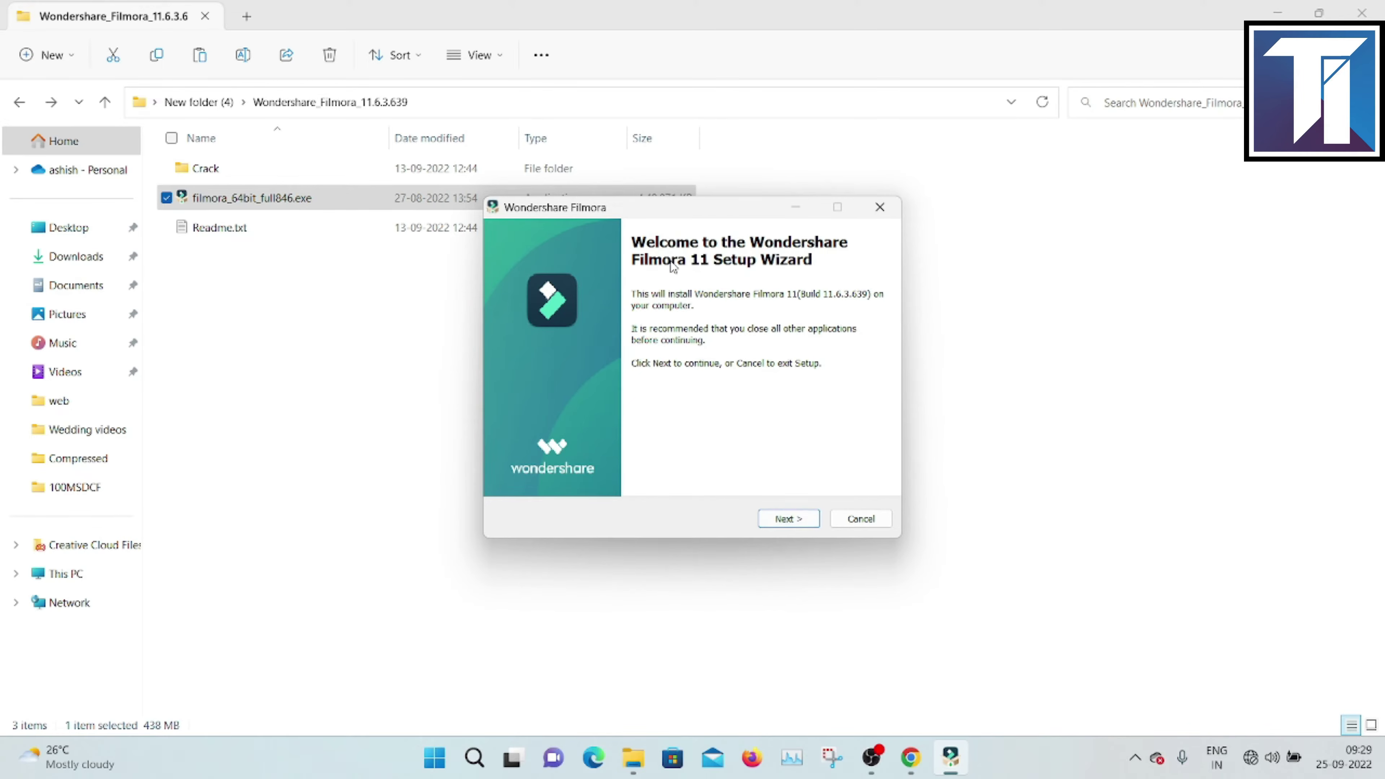
pyautogui.click(795, 523)
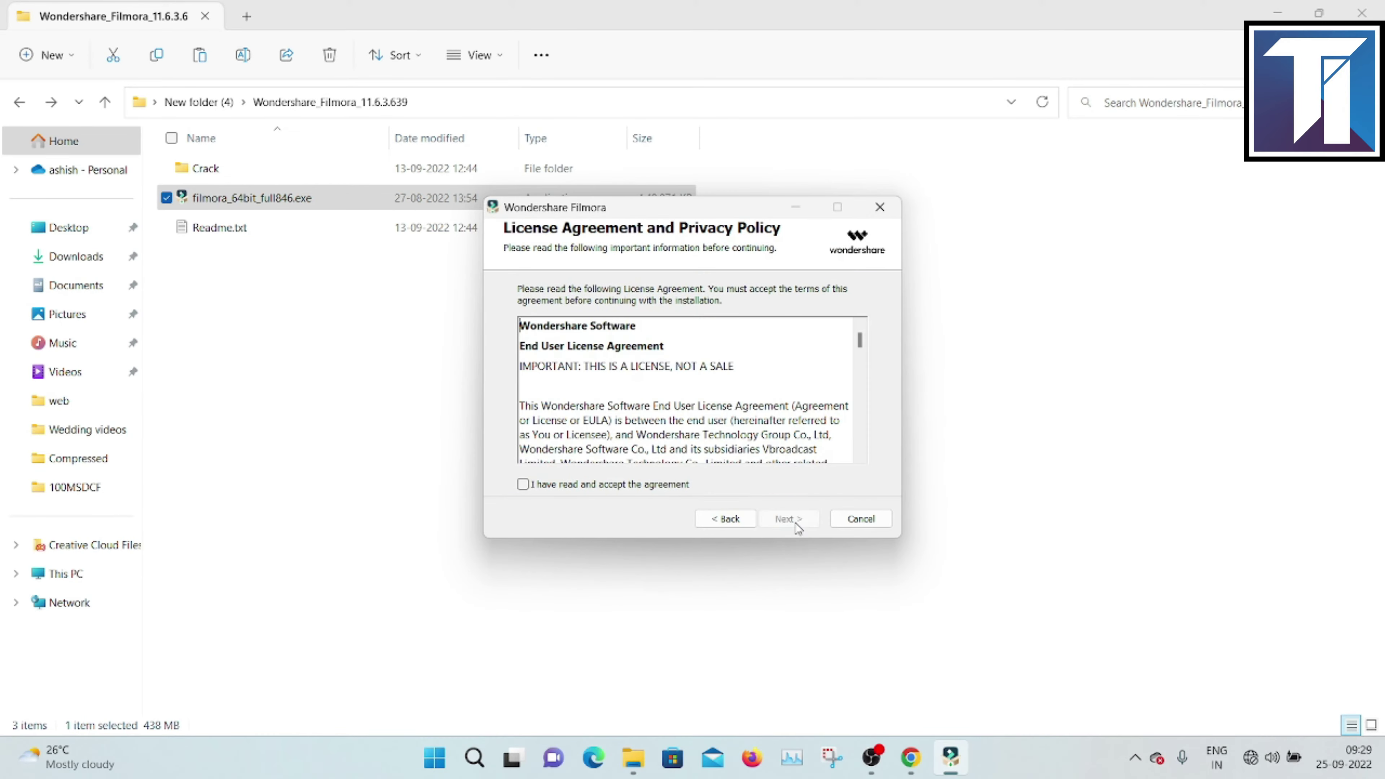
pyautogui.click(522, 485)
pyautogui.click(783, 520)
pyautogui.click(799, 521)
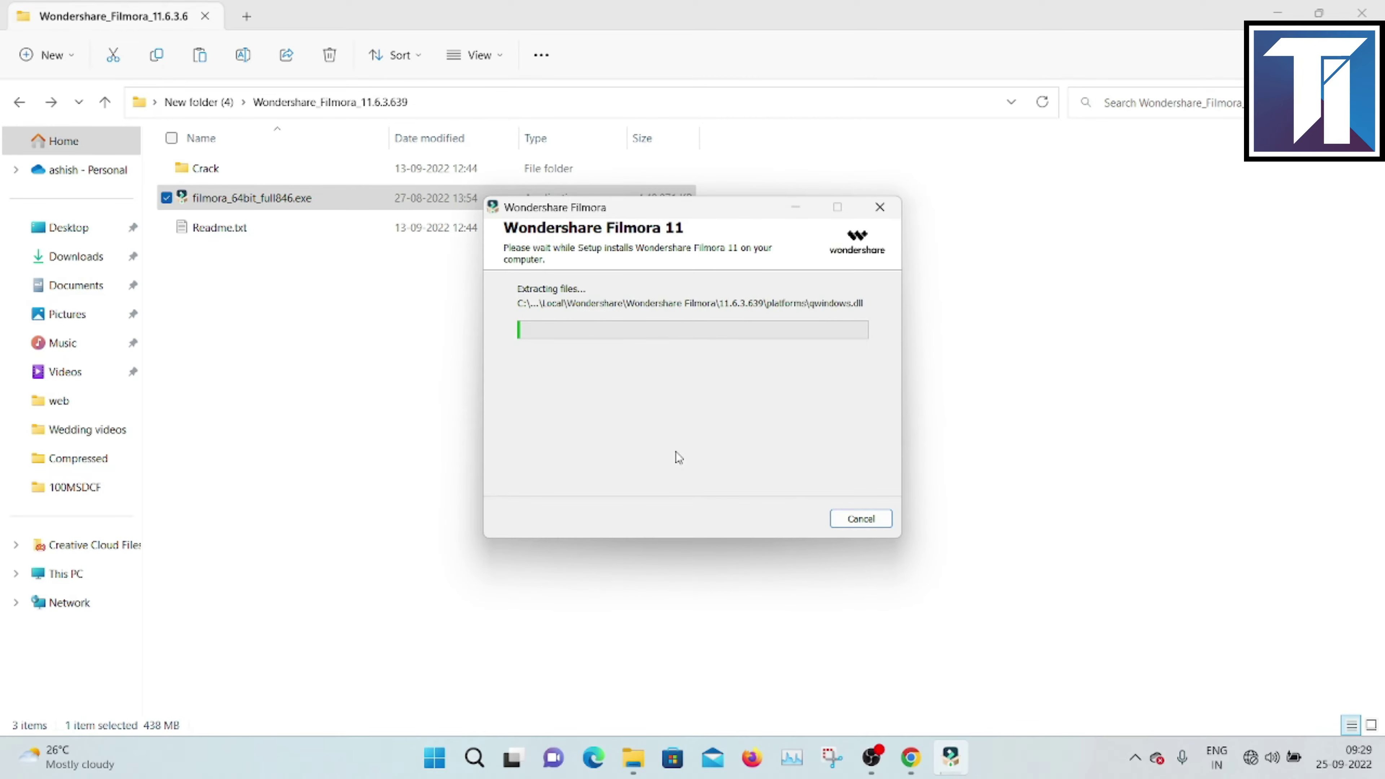